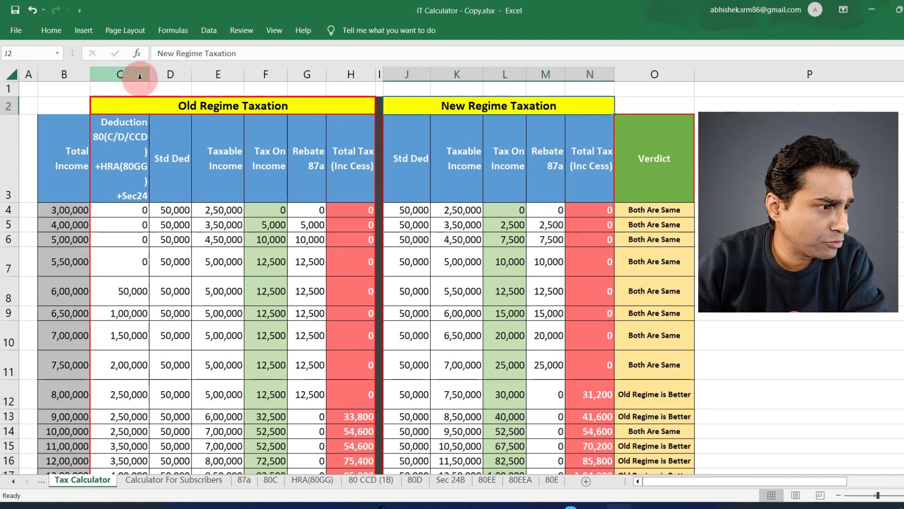
# - Widen column C of the Tax Calculator sheet slightly so the deduction header wraps cleanly
pyautogui.moveTo(149, 74); pyautogui.dragTo(152, 74)
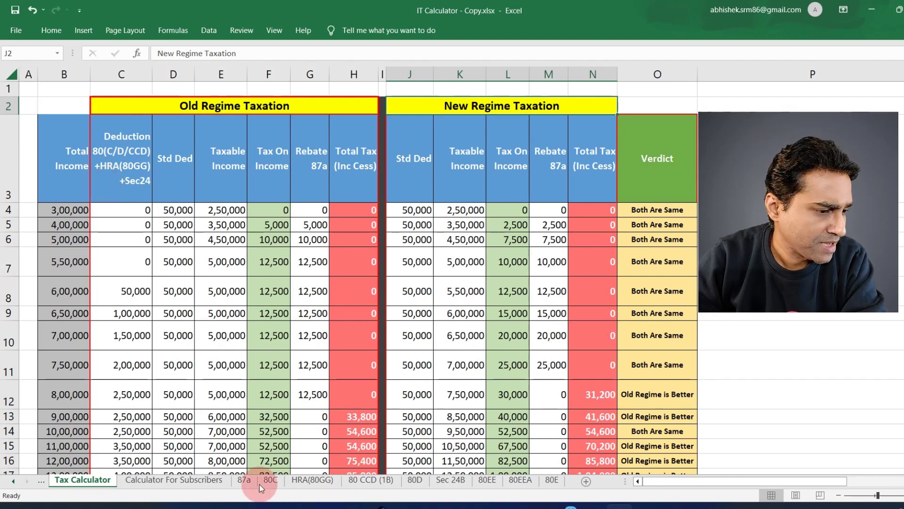
# - Review the 87a sheet's rebate amounts and income conditions under the old and new tax regimes
pyautogui.click(244, 480)
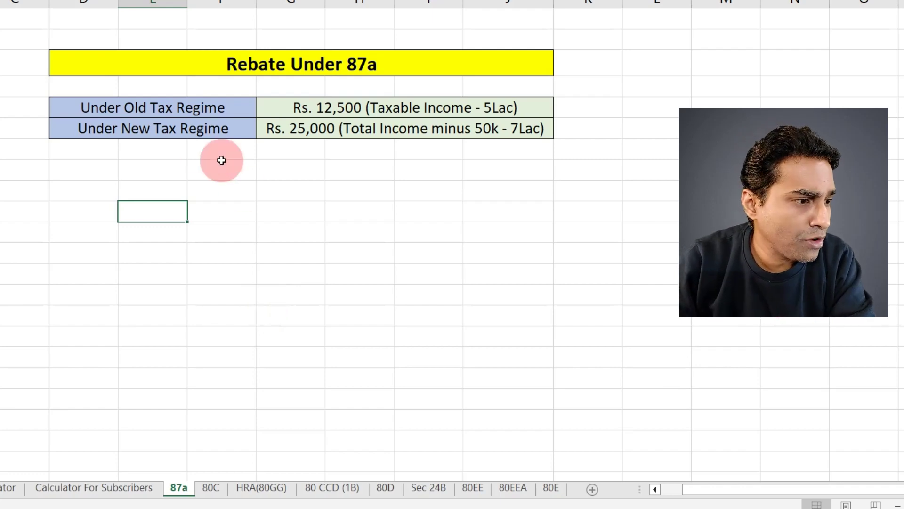
pyautogui.click(203, 108)
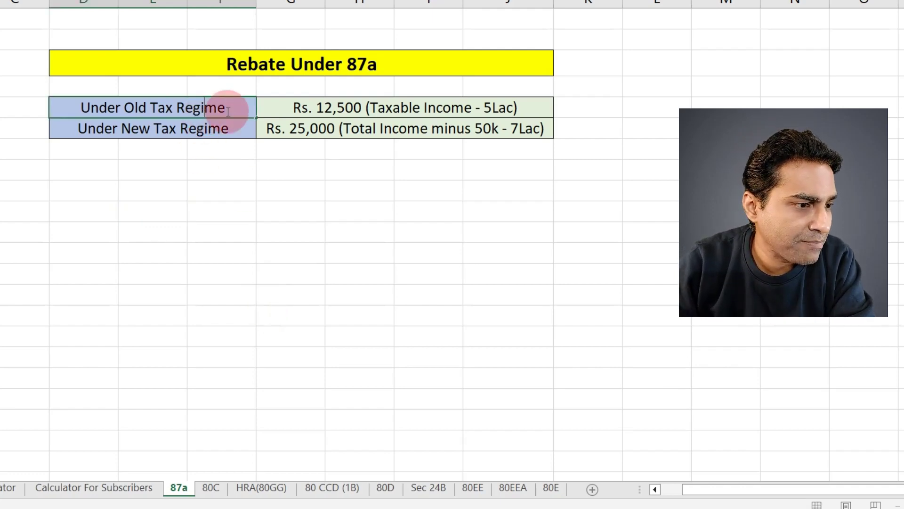
pyautogui.click(336, 108)
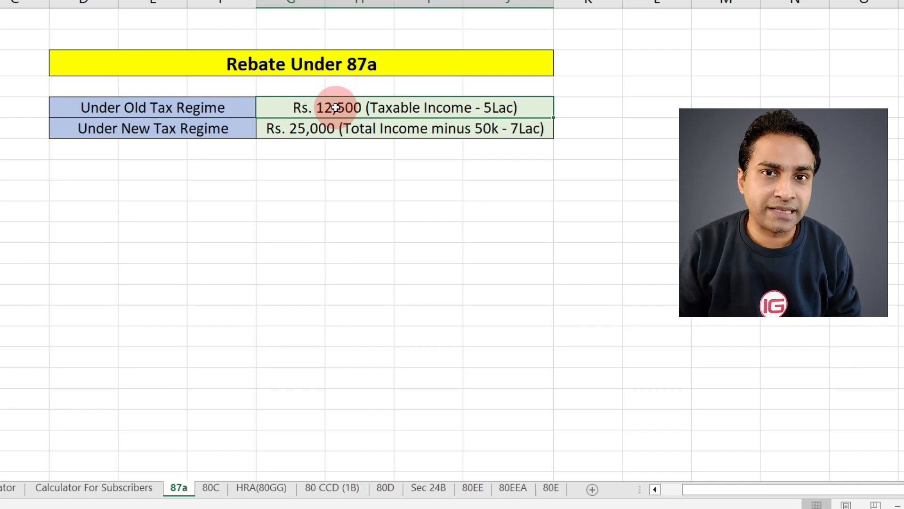
pyautogui.click(208, 108)
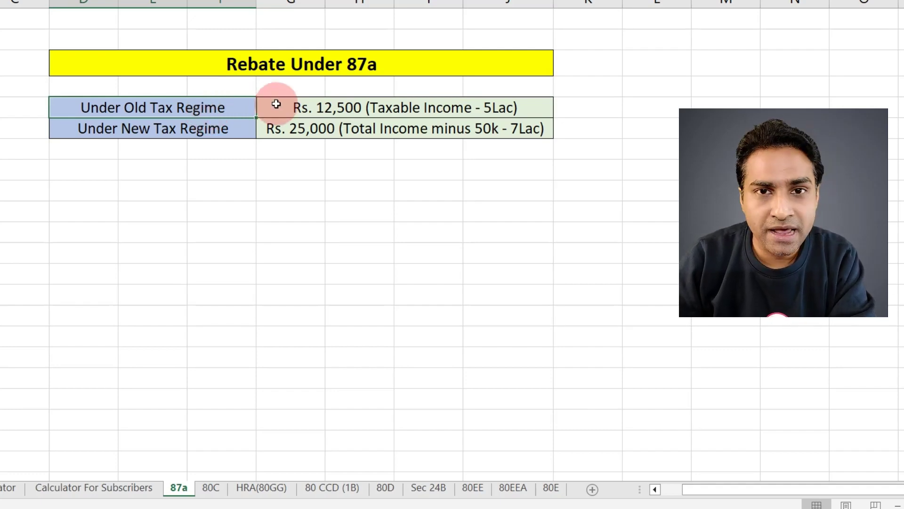
pyautogui.click(140, 129)
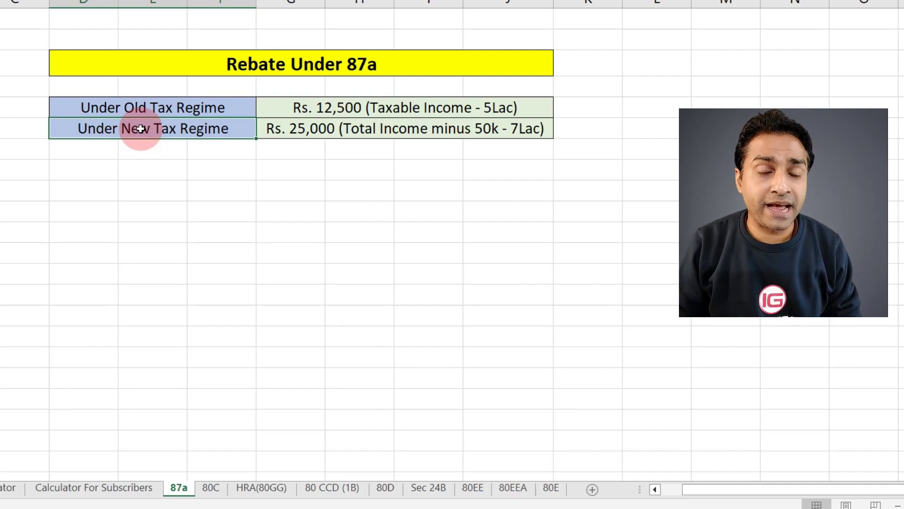
# - Review the 80C sheet's deductions list, including provident funds, LIC premium, tuition fees, housing loan principal repayment and the overall limit
pyautogui.click(210, 487)
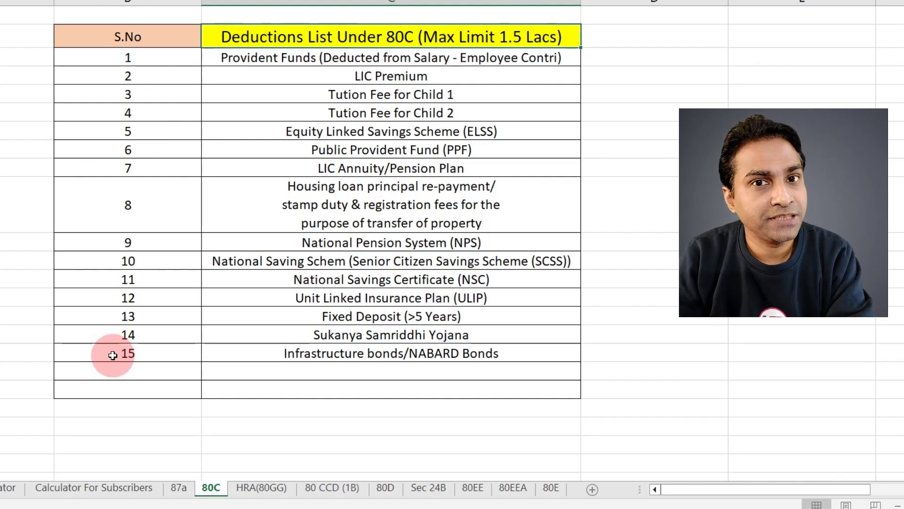
pyautogui.scroll(1, 113, 355)
pyautogui.click(330, 67)
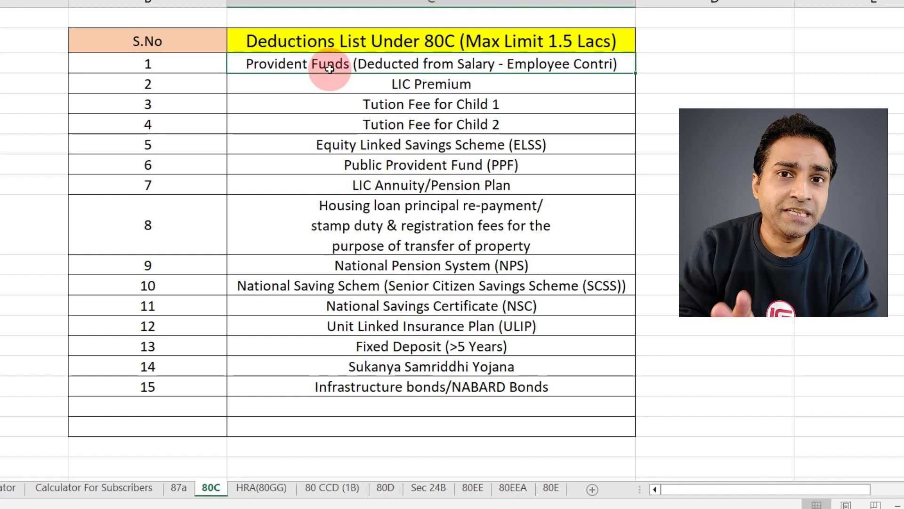
pyautogui.click(338, 83)
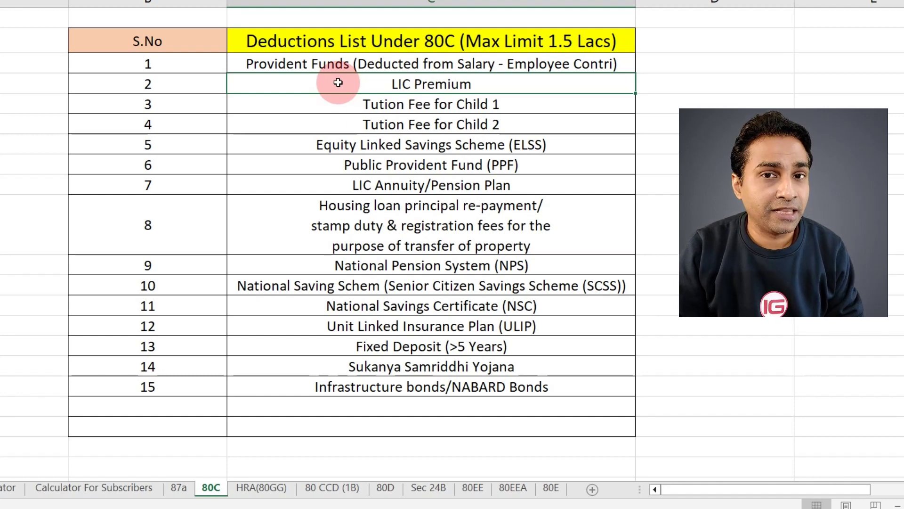
pyautogui.click(345, 100)
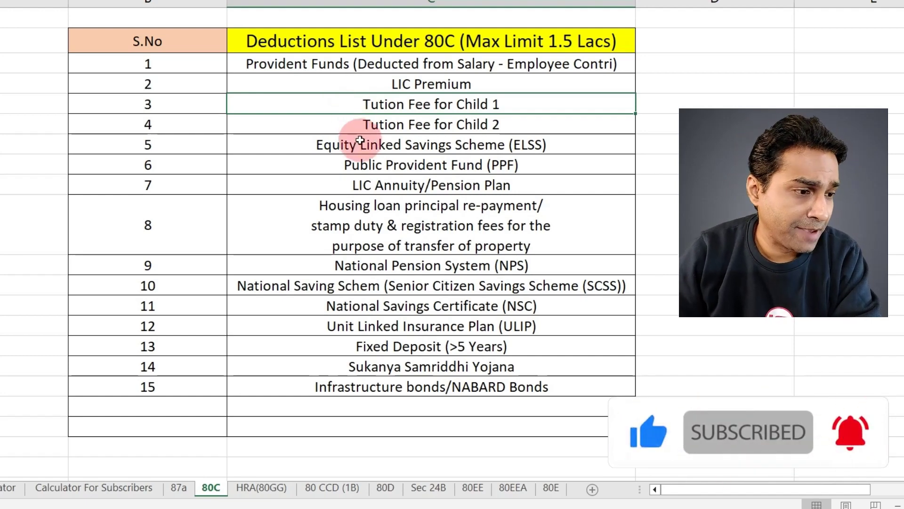
pyautogui.click(289, 231)
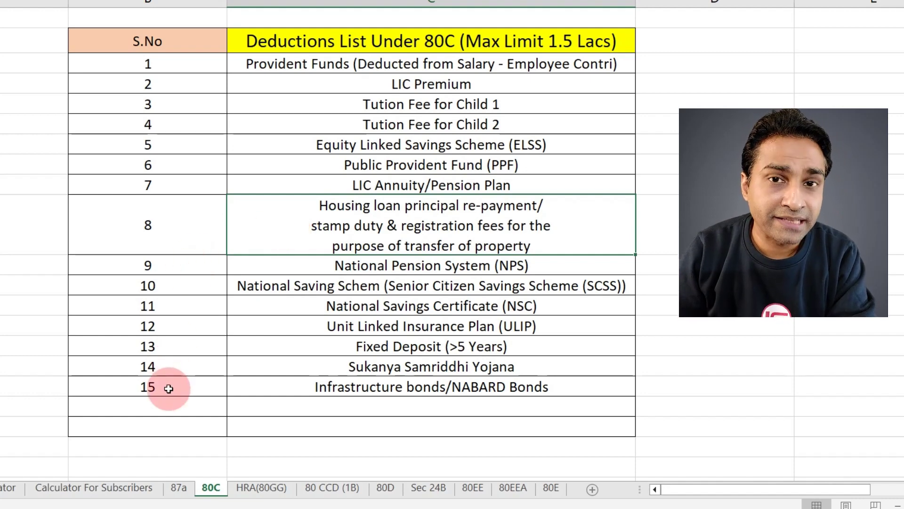
pyautogui.click(447, 44)
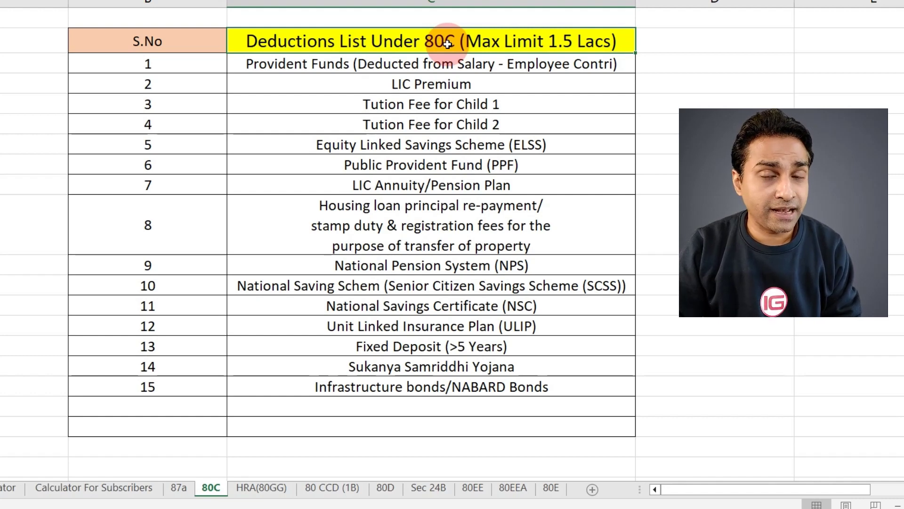
pyautogui.click(362, 225)
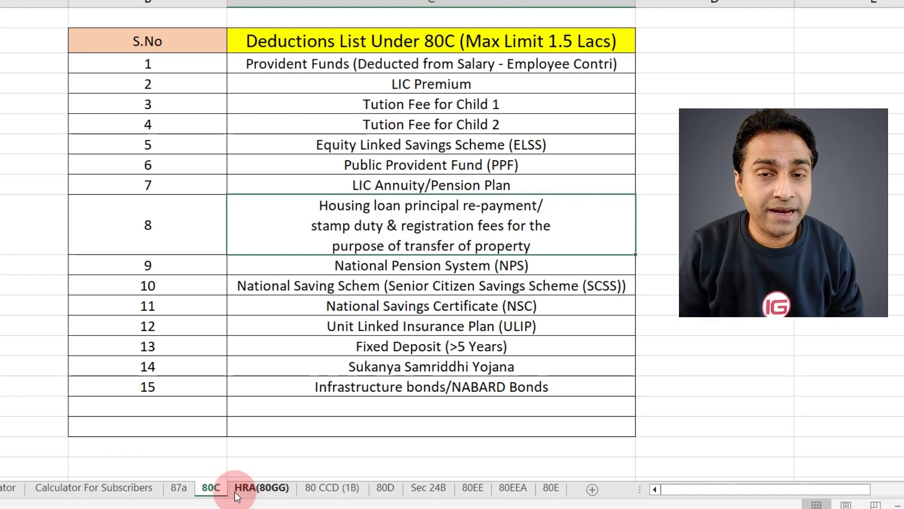
# - Read the HRA exemption rules on the HRA(80GG) sheet and the NPS deduction conditions on the 80 CCD (1B) sheet
pyautogui.click(235, 492)
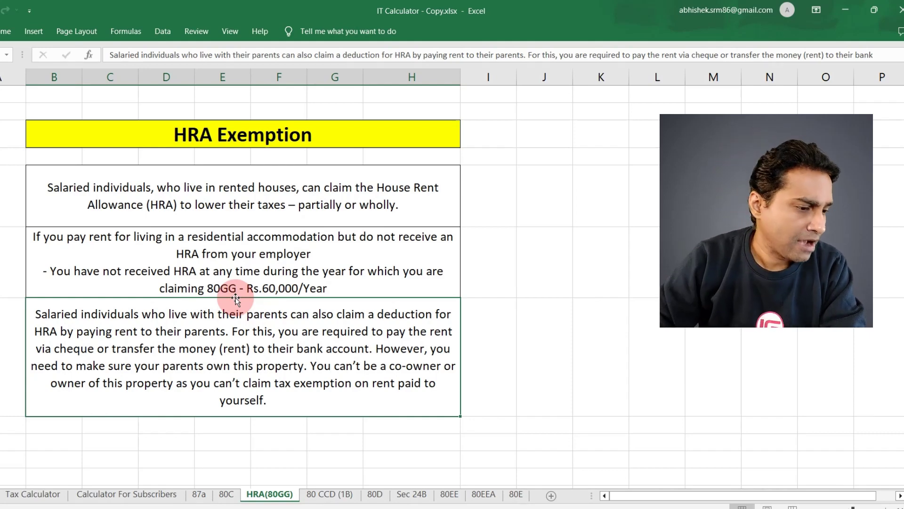
pyautogui.click(325, 497)
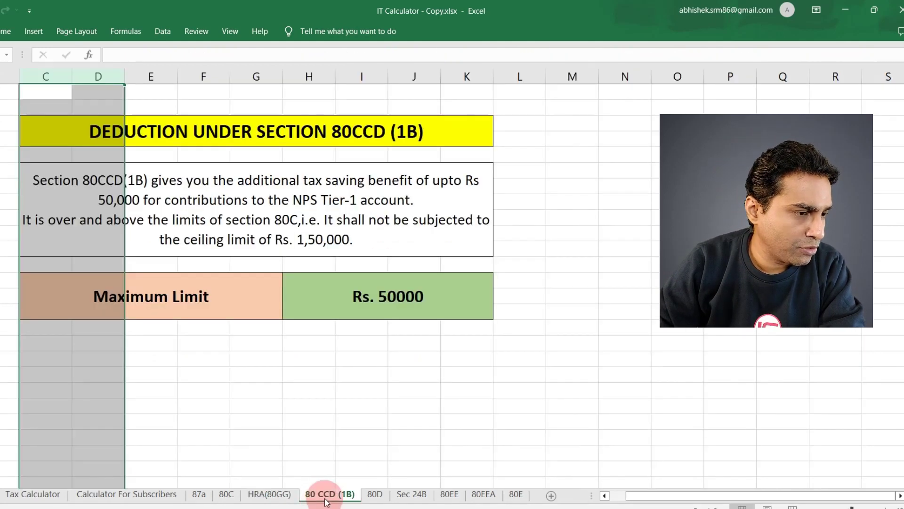
pyautogui.click(333, 369)
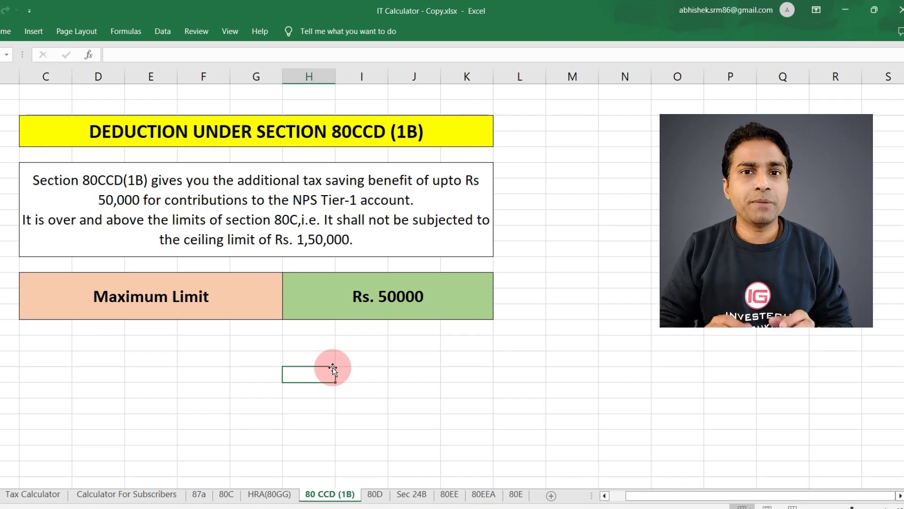
# - Examine the 80D sheet's medical insurance, preventive health check-up and total limits for self, spouse and children below 60
pyautogui.click(375, 494)
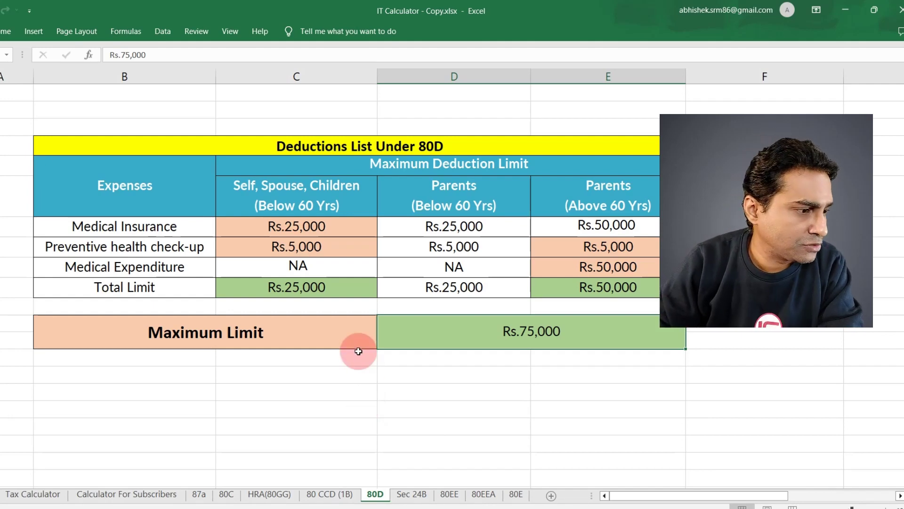
pyautogui.click(276, 227)
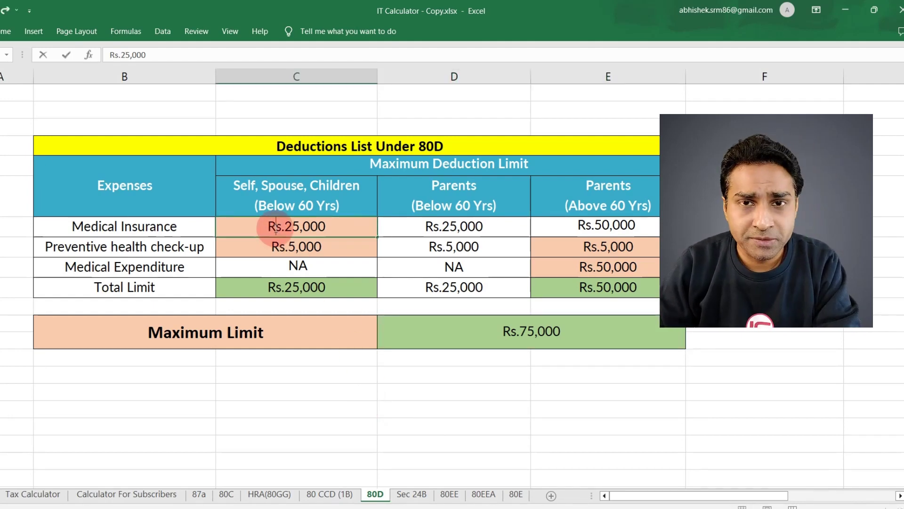
pyautogui.click(127, 228)
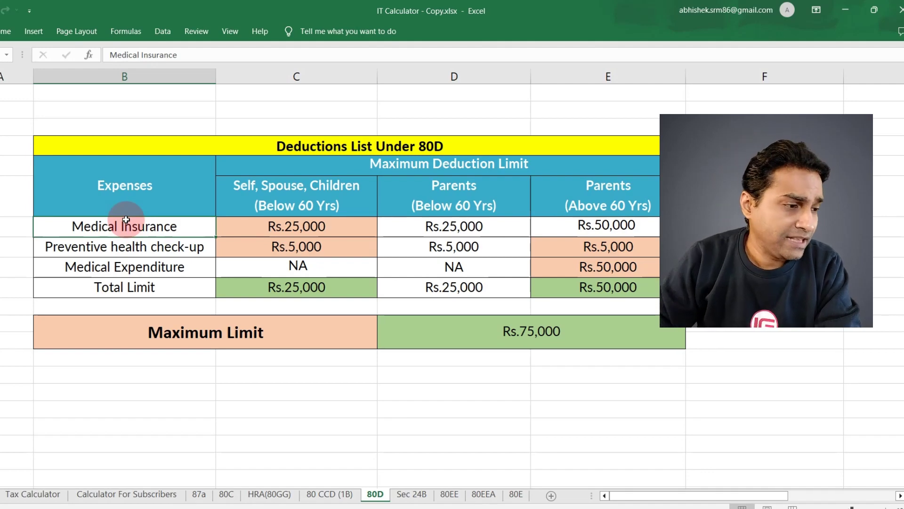
pyautogui.click(296, 226)
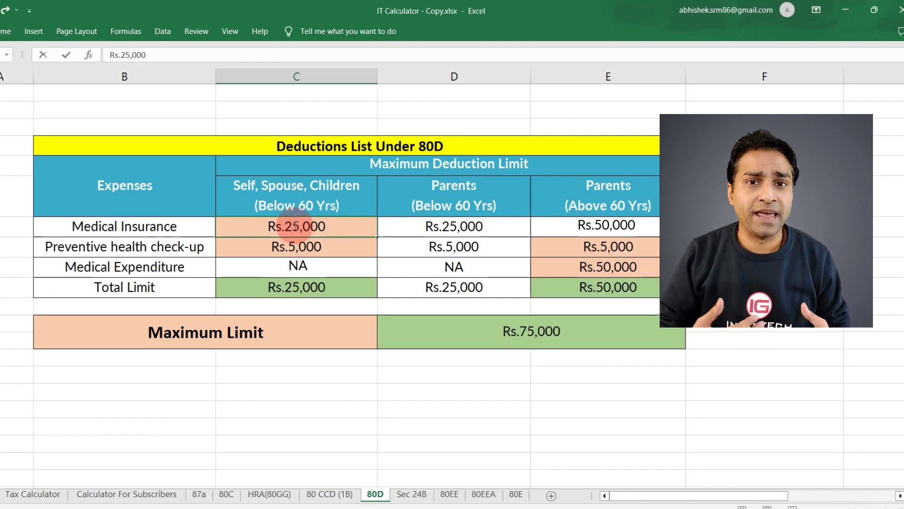
pyautogui.doubleClick(293, 227)
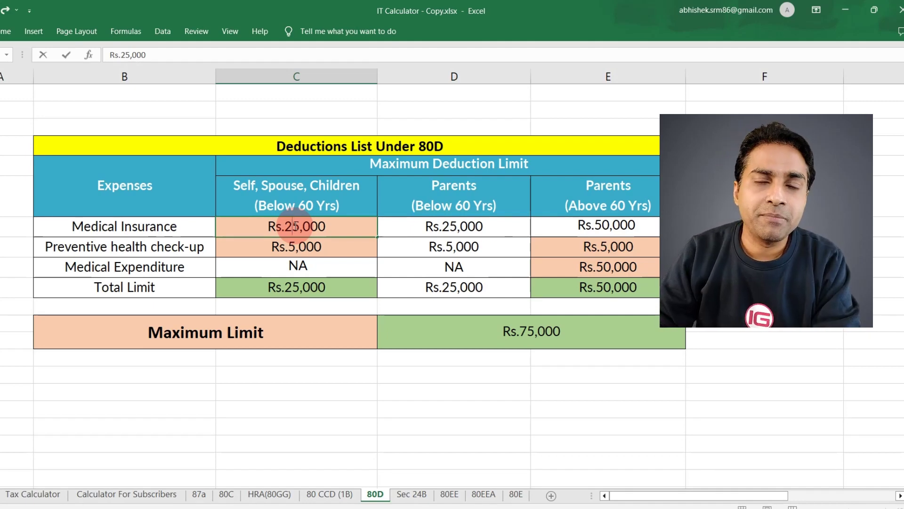
pyautogui.click(155, 231)
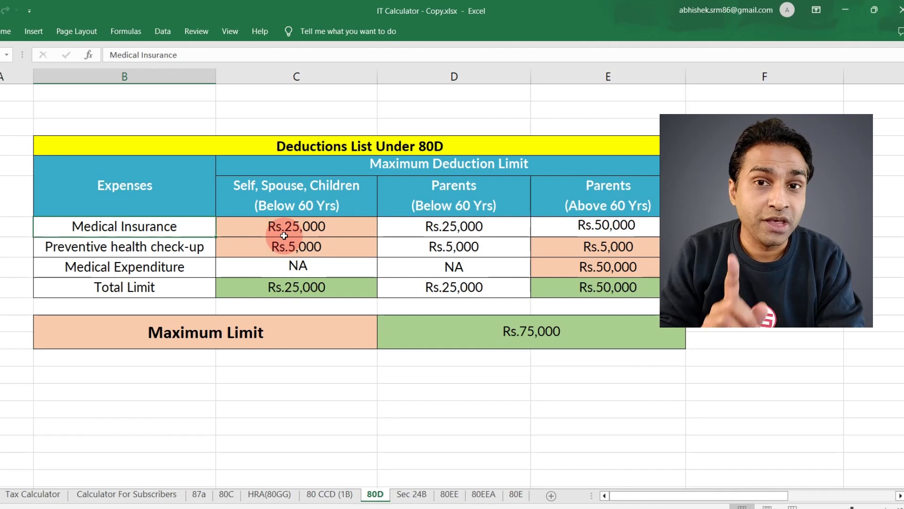
pyautogui.click(184, 246)
pyautogui.click(263, 243)
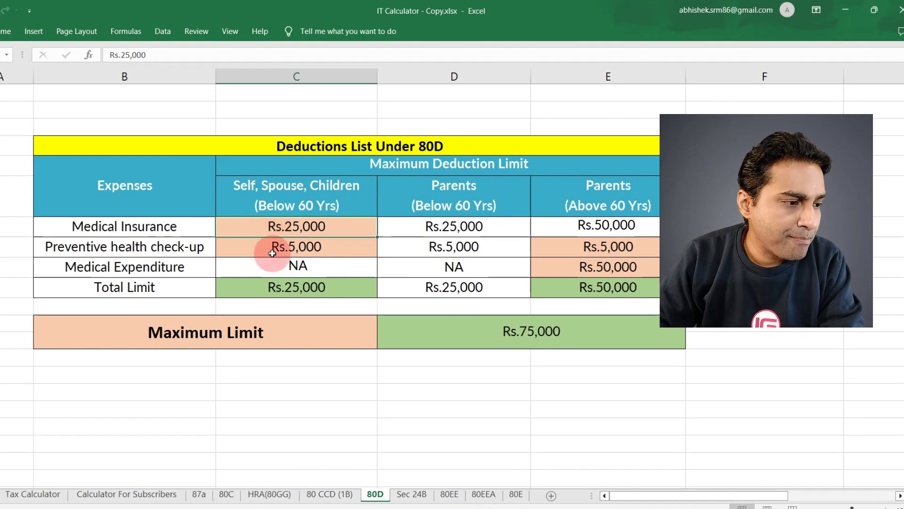
pyautogui.click(277, 292)
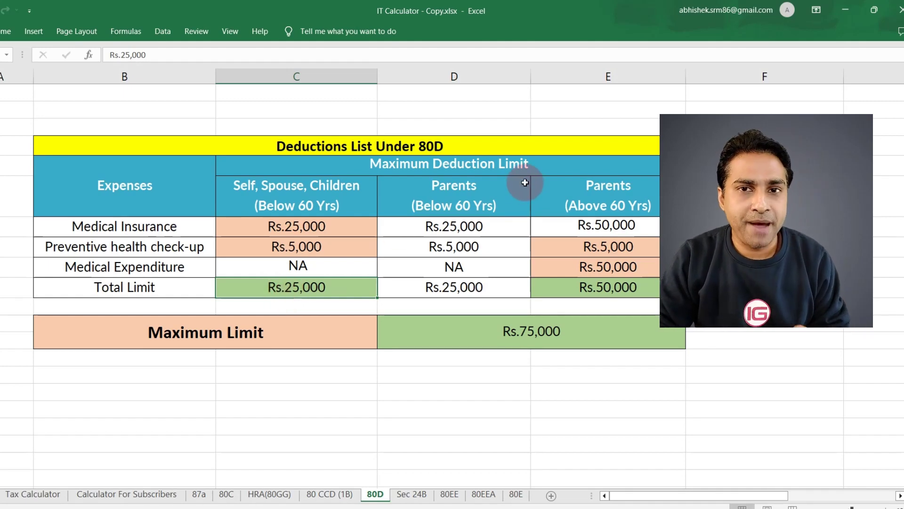
# - Examine the 80D limits for parents above 60, the total limits of both groups and the combined maximum limit
pyautogui.click(620, 250)
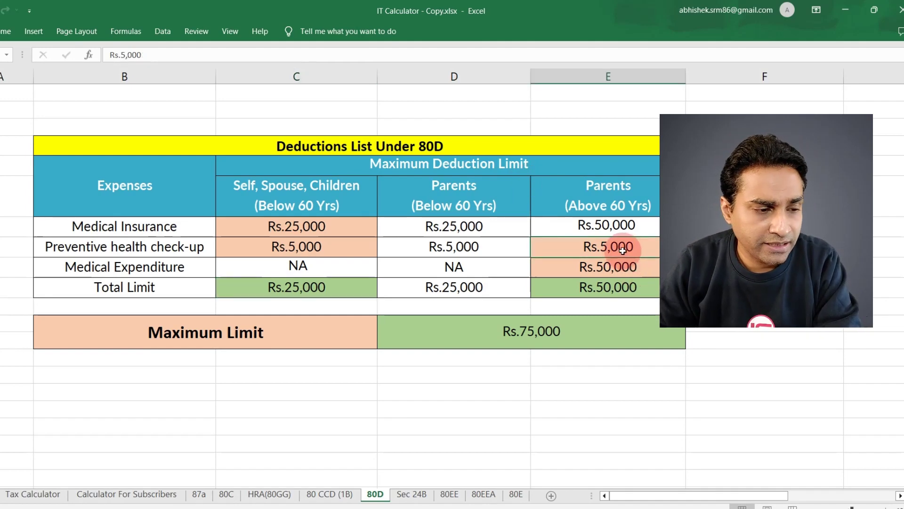
pyautogui.click(624, 264)
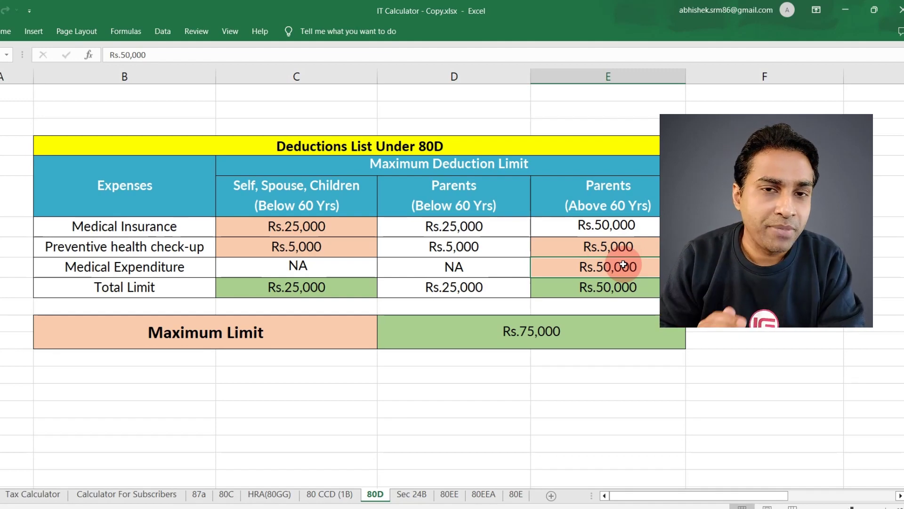
pyautogui.click(342, 287)
pyautogui.click(605, 287)
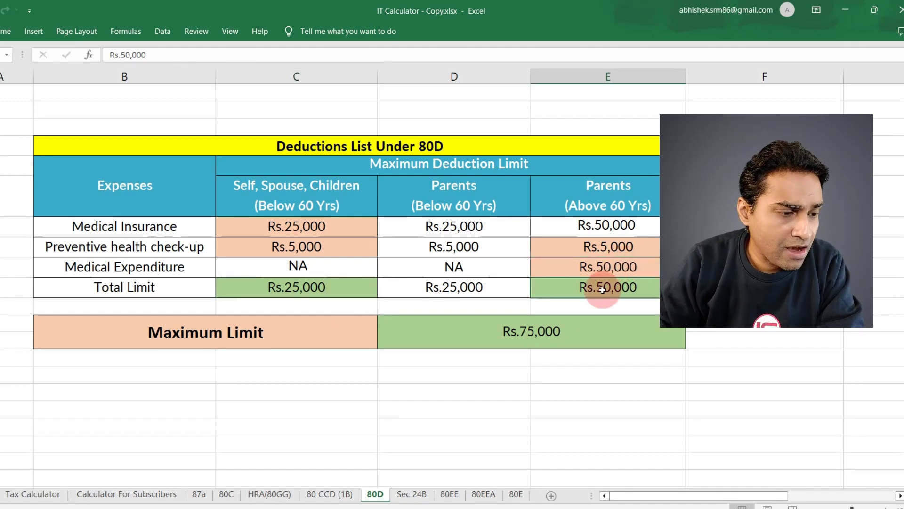
pyautogui.click(523, 338)
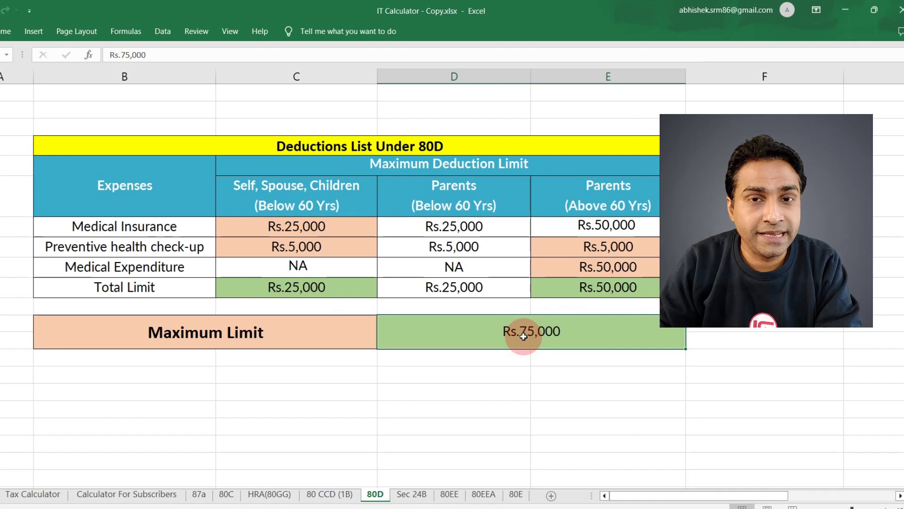
# - Review the home loan interest deduction on the Sec 24B sheet and the loan conditions and maximum limit on the 80EE sheet
pyautogui.click(412, 494)
pyautogui.click(381, 326)
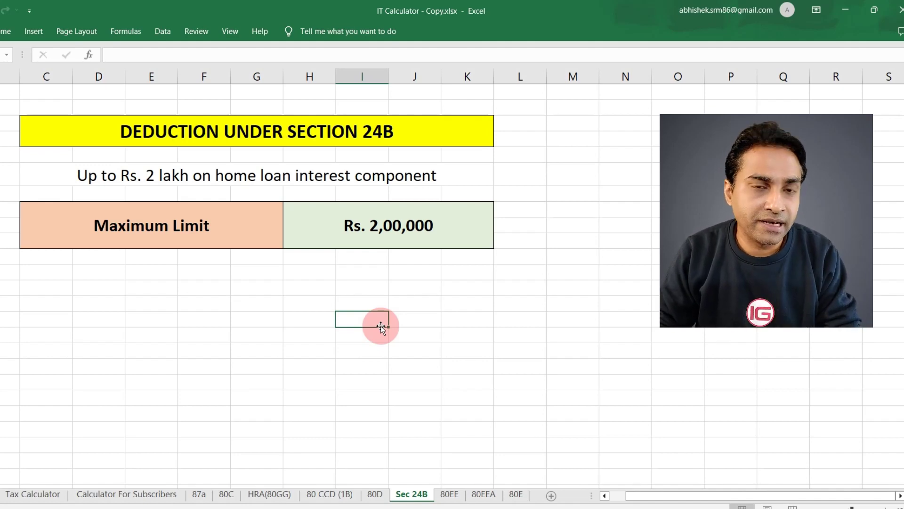
pyautogui.click(448, 493)
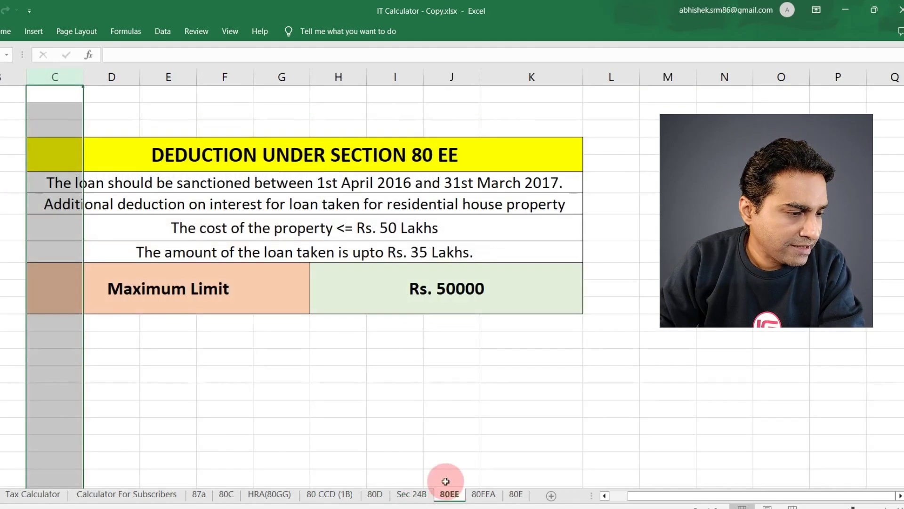
pyautogui.click(385, 300)
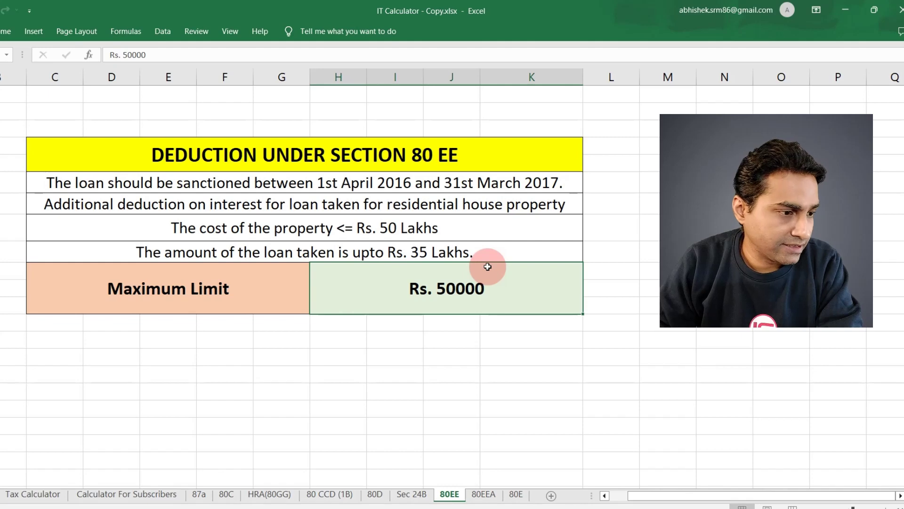
# - Review the 80EEA sheet's home loan conditions and maximum limit, and move on to the 80E sheet
pyautogui.hotkey('ctrl', 'pagedown')
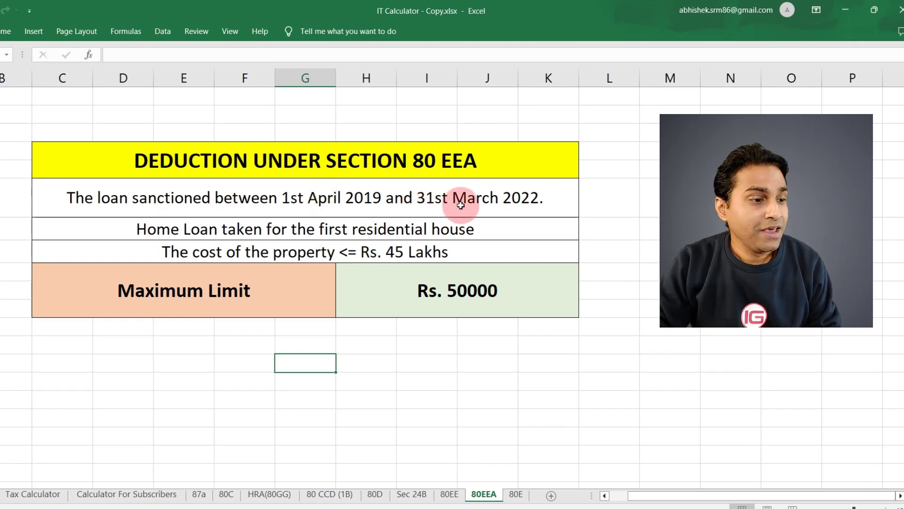
pyautogui.click(443, 284)
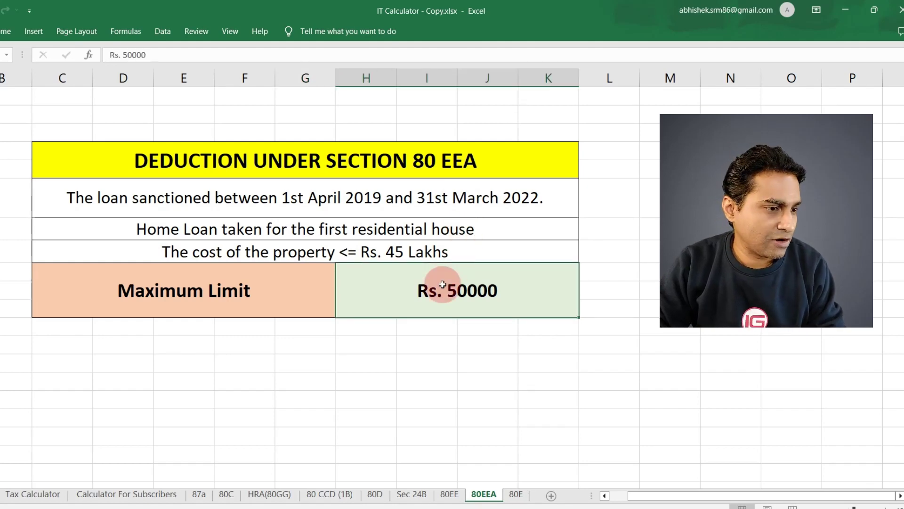
pyautogui.hotkey('ctrl', 'pagedown')
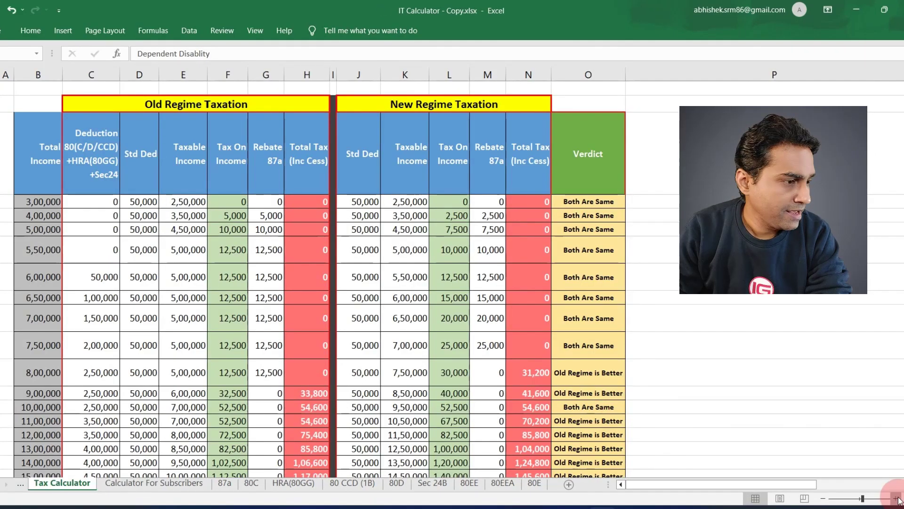
# - Enlarge the old and new regime comparison table on the Tax Calculator sheet
pyautogui.click(896, 499)
pyautogui.keyDown('ctrl'); pyautogui.scroll(1, 791, 478); pyautogui.keyUp('ctrl')
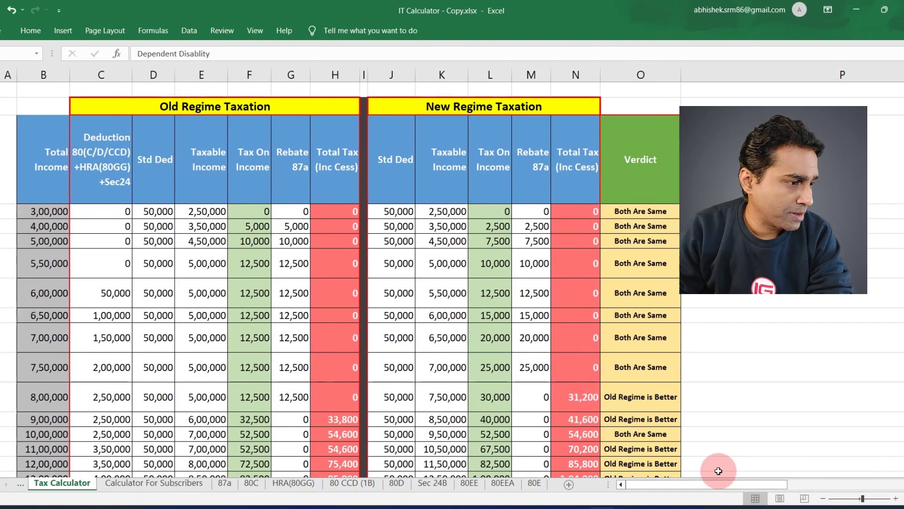
# - Compare the total tax under the old and new regimes for the 3,00,000 income row
pyautogui.click(25, 211)
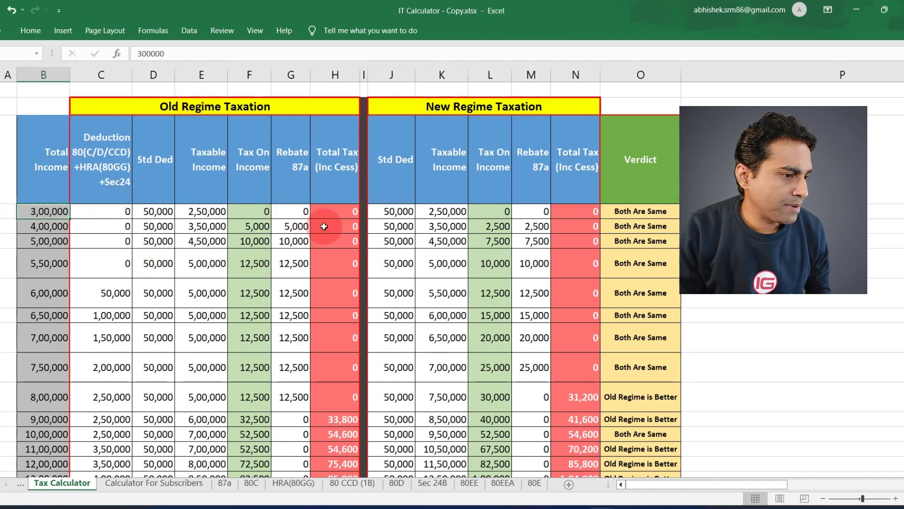
pyautogui.click(332, 212)
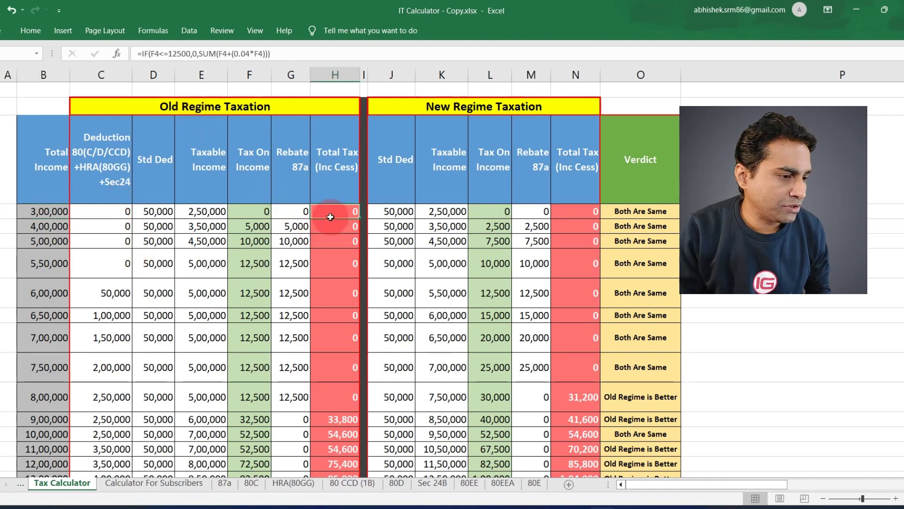
pyautogui.click(589, 212)
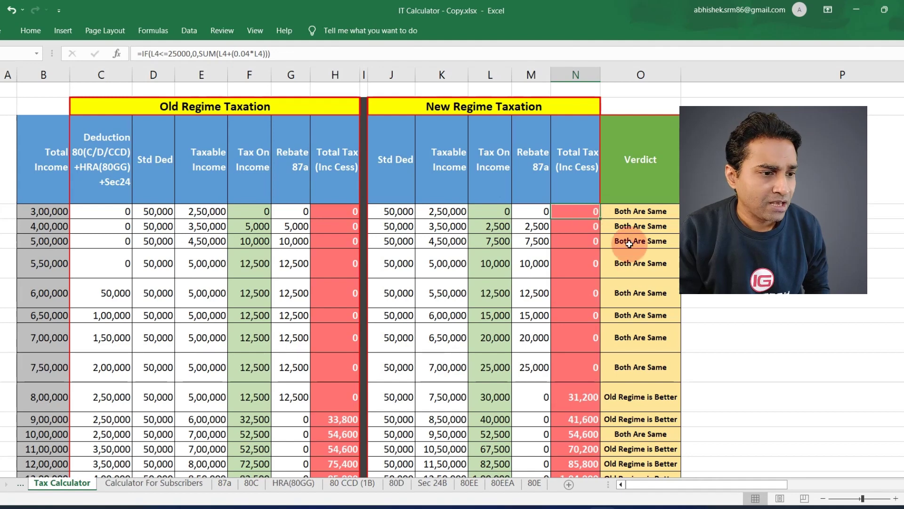
# - Trace the old regime calculation for the 5,50,000 income row from its deductions through taxable income and rebate to total tax
pyautogui.click(45, 266)
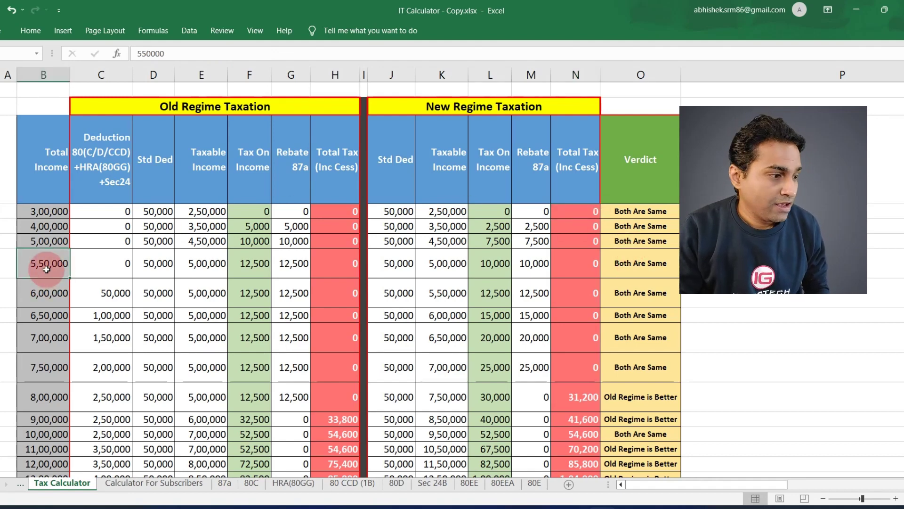
pyautogui.click(88, 267)
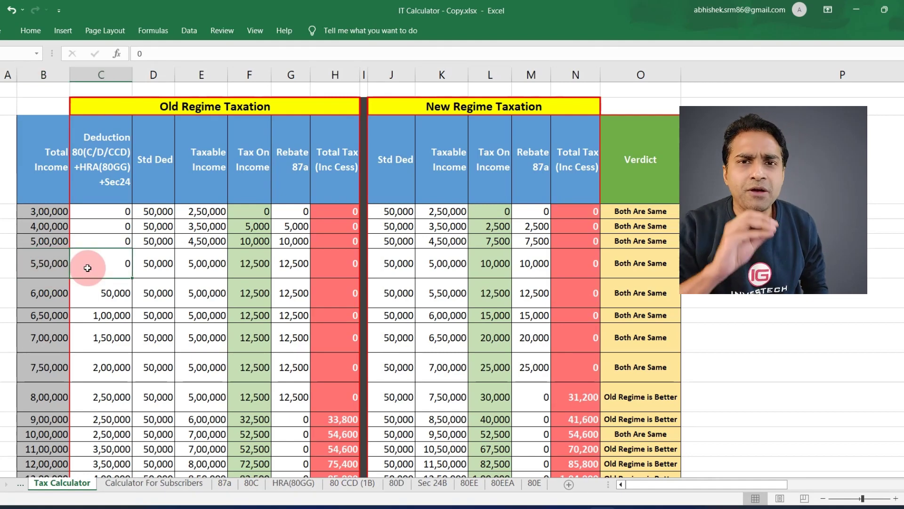
pyautogui.click(152, 263)
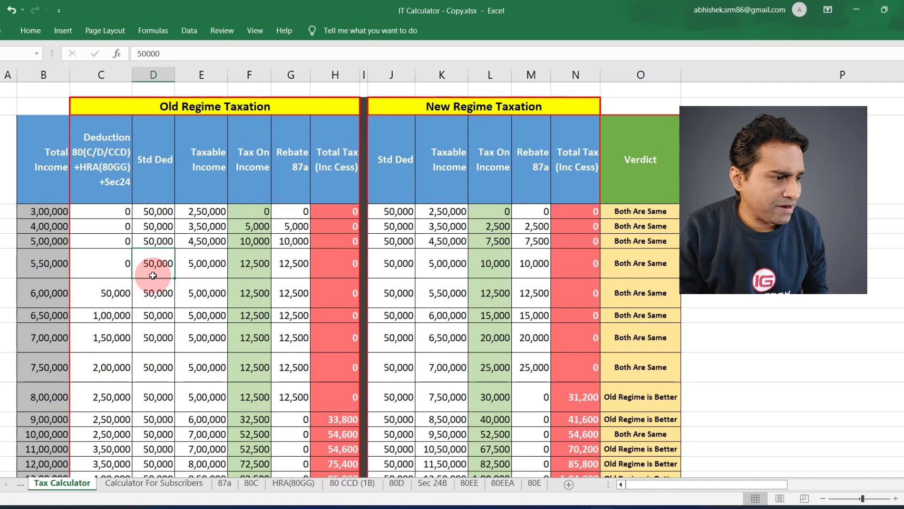
pyautogui.click(204, 264)
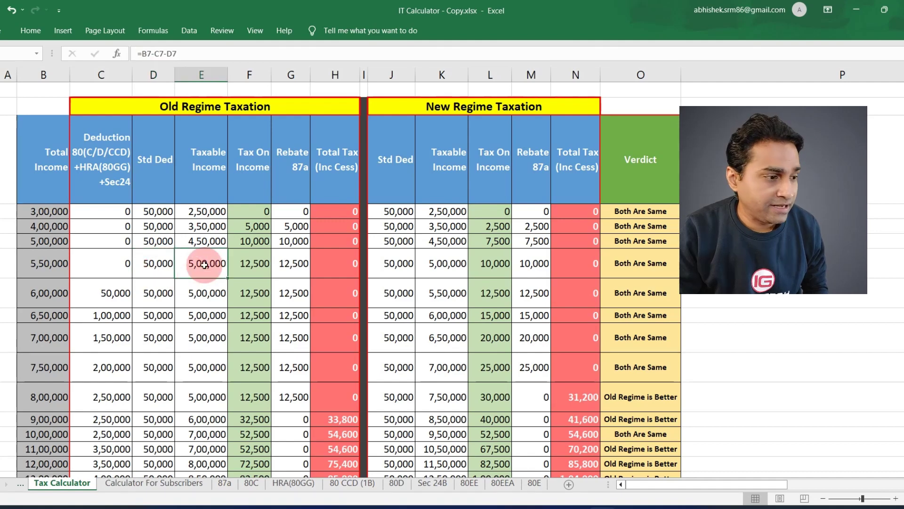
pyautogui.click(248, 270)
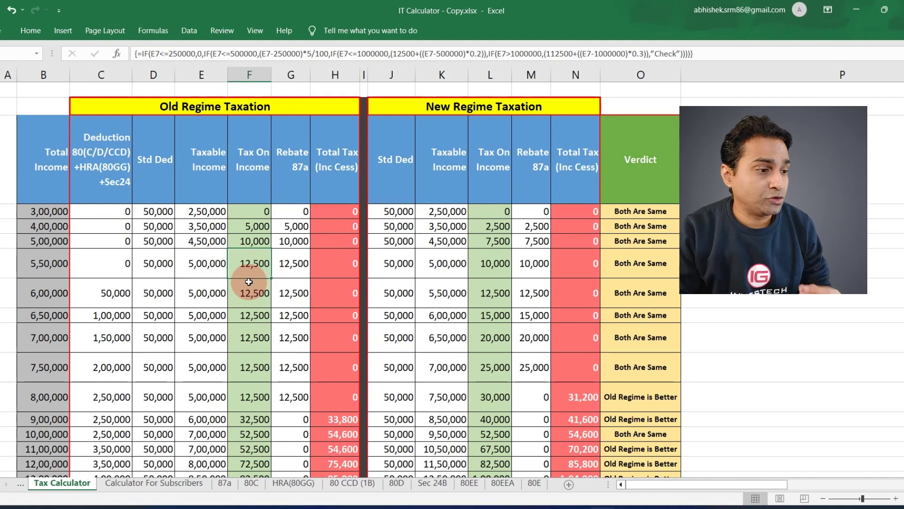
pyautogui.click(281, 266)
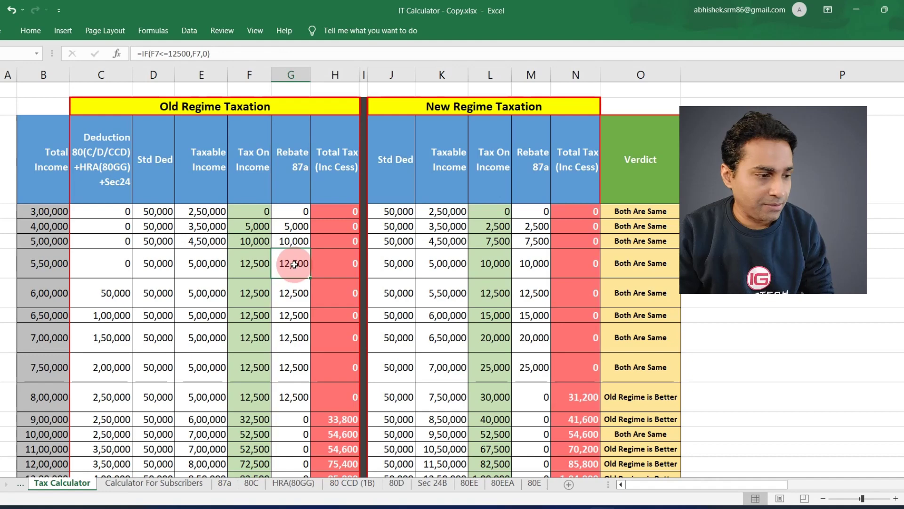
pyautogui.click(338, 268)
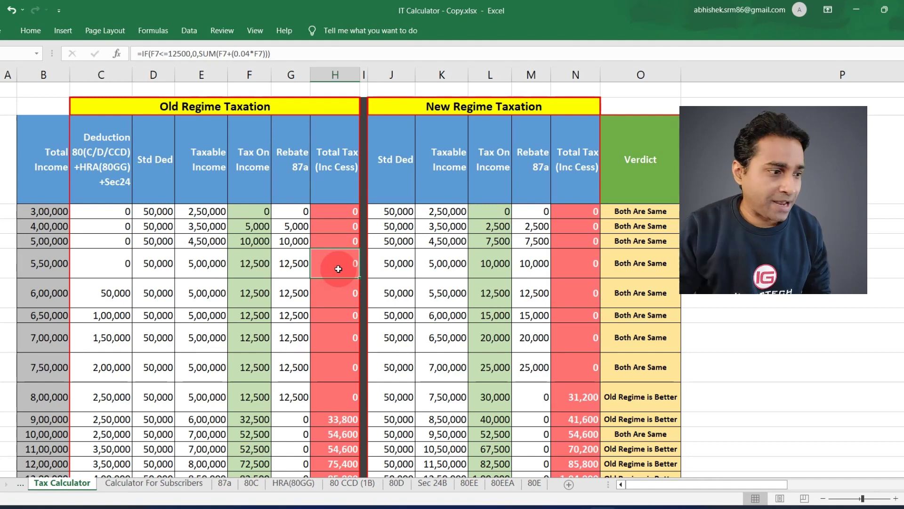
# - Examine the 8,00,000 income row's old regime deduction, taxable income and tax, and its new regime standard deduction and total tax
pyautogui.click(44, 410)
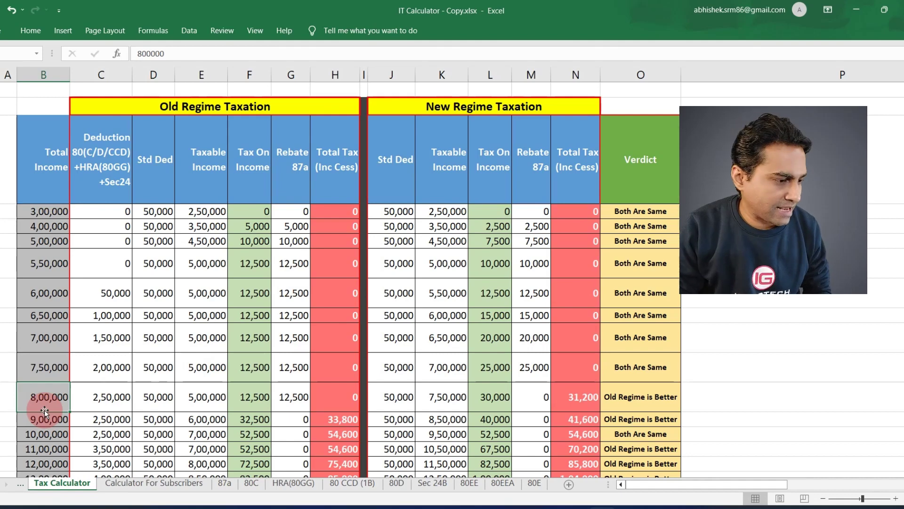
pyautogui.click(88, 408)
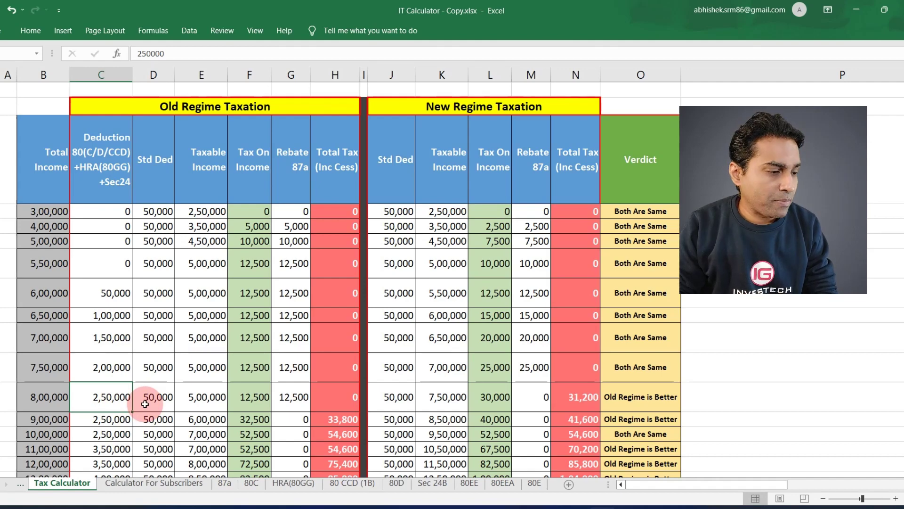
pyautogui.click(212, 404)
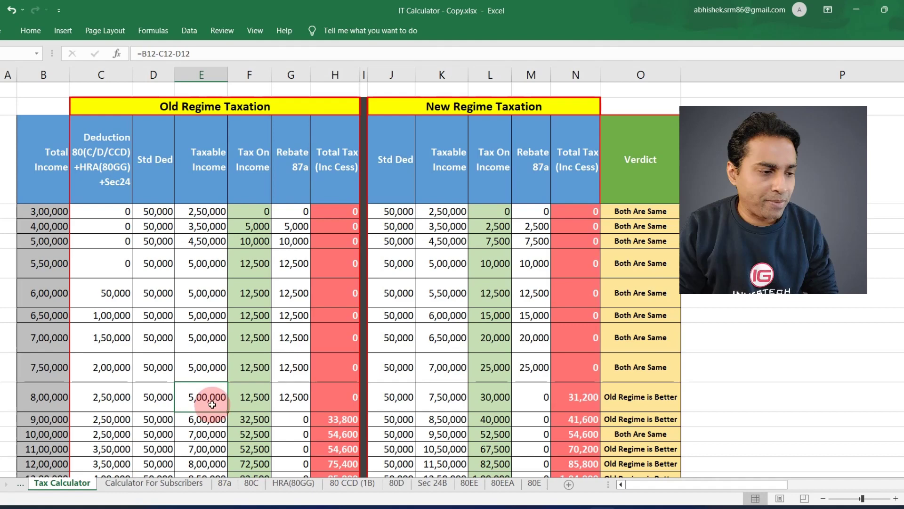
pyautogui.click(244, 404)
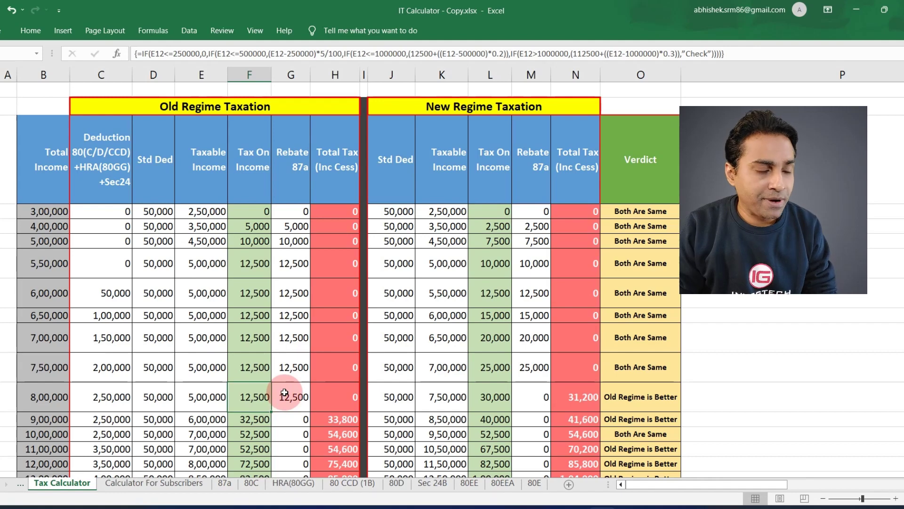
pyautogui.click(343, 399)
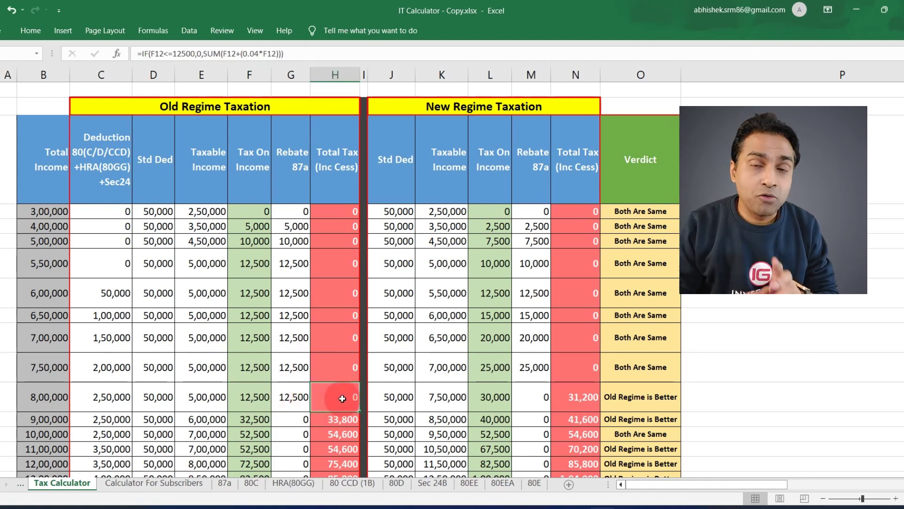
pyautogui.click(399, 399)
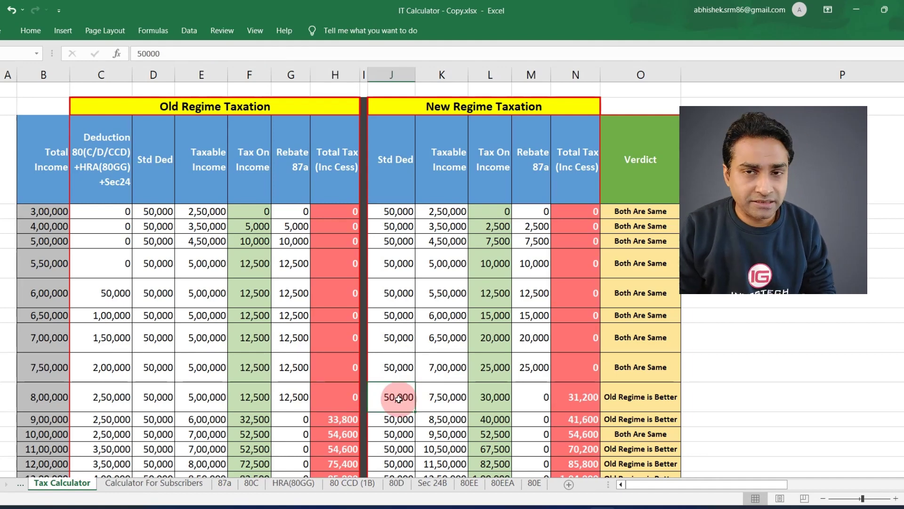
pyautogui.click(579, 404)
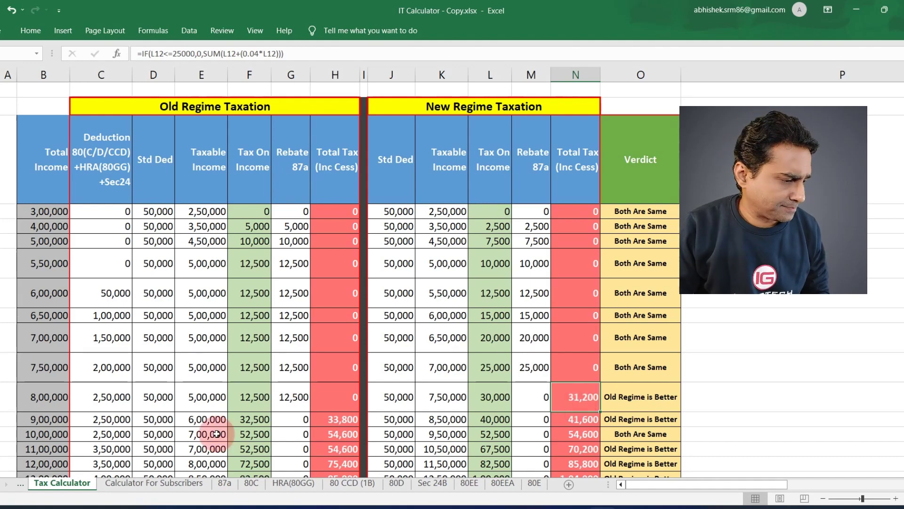
# - Set the old regime deduction for the 8,00,000 income row to 0 and compare the total tax under both regimes
pyautogui.scroll(-2, 237, 443)
pyautogui.click(117, 241)
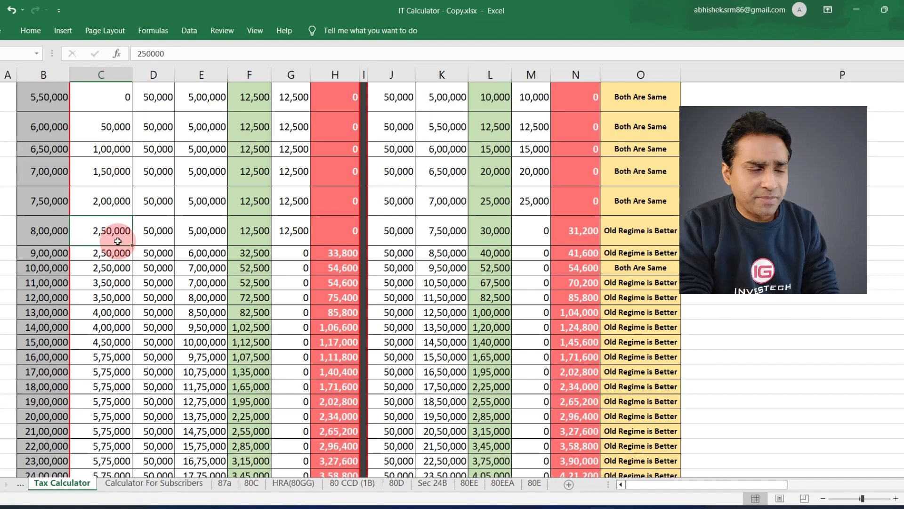
pyautogui.write('0')
pyautogui.press('Tab')
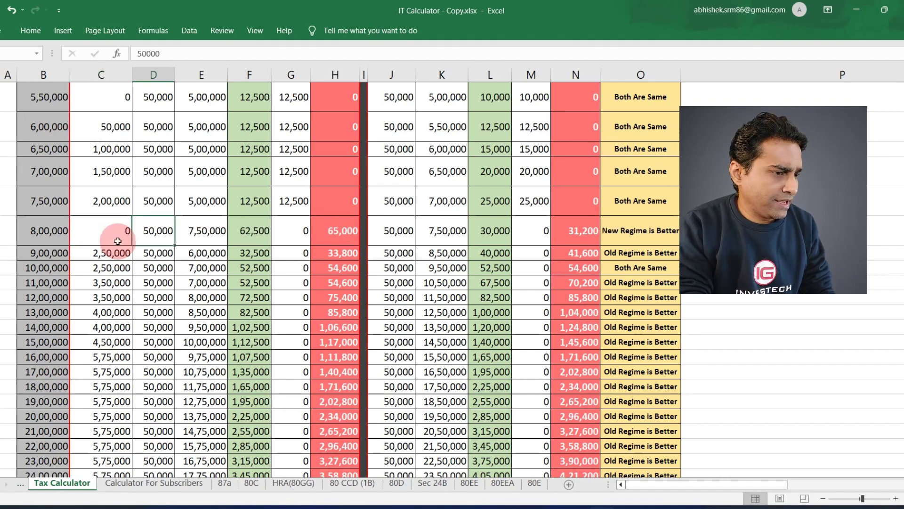
pyautogui.click(333, 228)
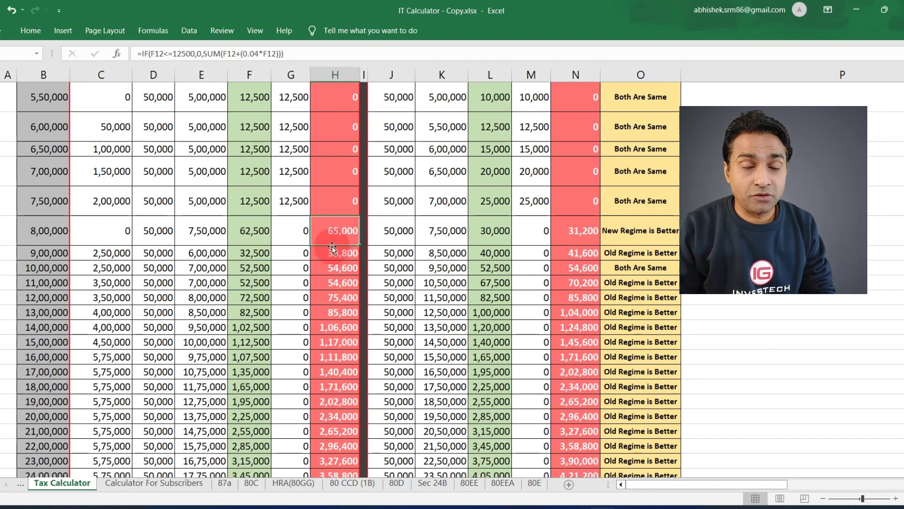
pyautogui.click(574, 229)
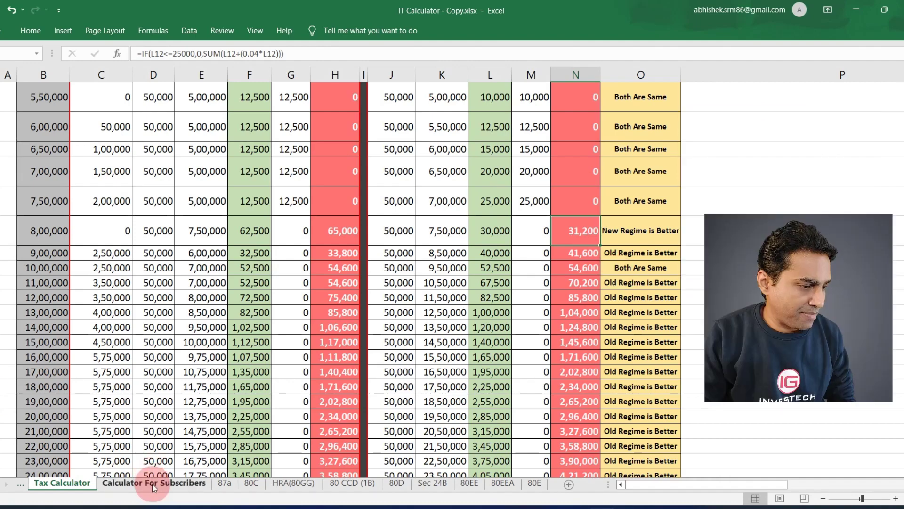
# - Review the salary income, deduction and old regime total tax on the Calculator For Subscribers sheet
pyautogui.click(153, 484)
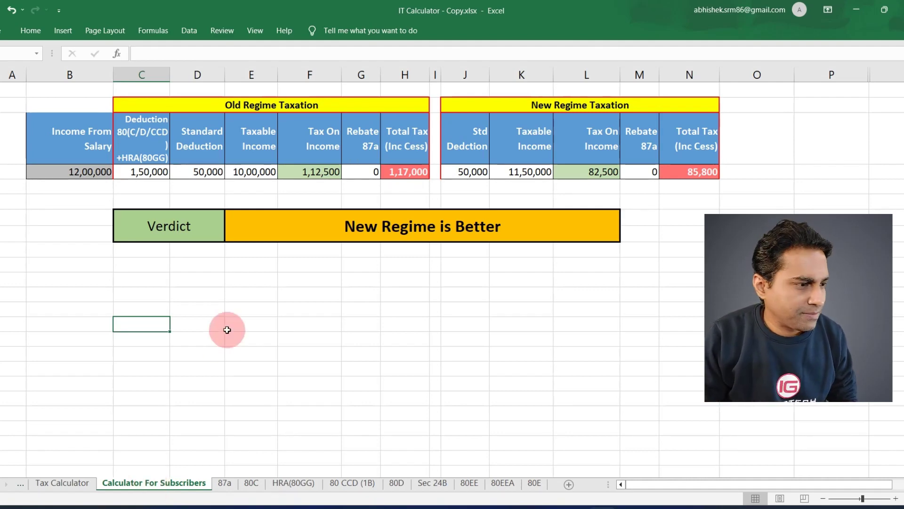
pyautogui.click(72, 173)
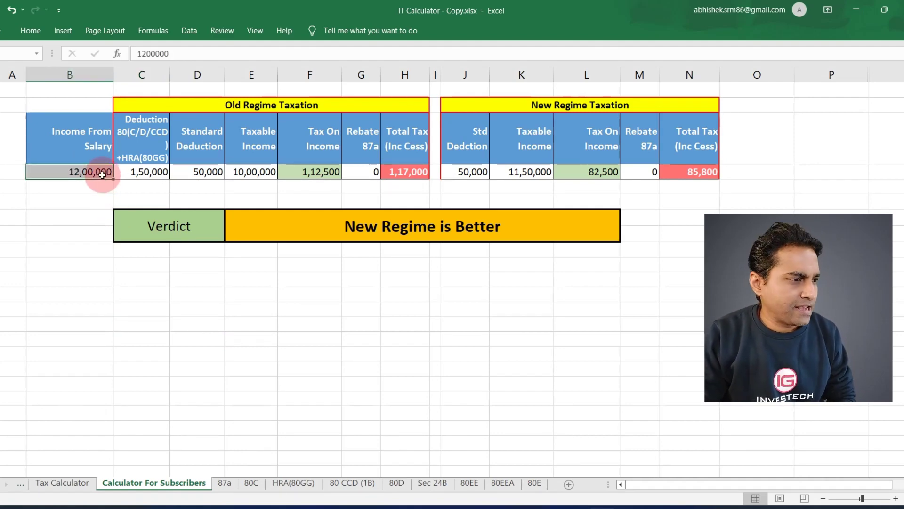
pyautogui.click(154, 170)
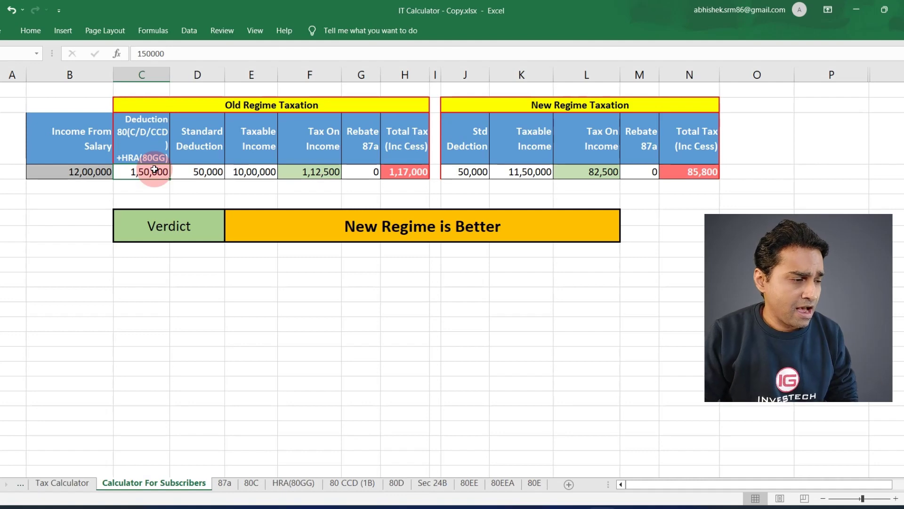
pyautogui.click(251, 186)
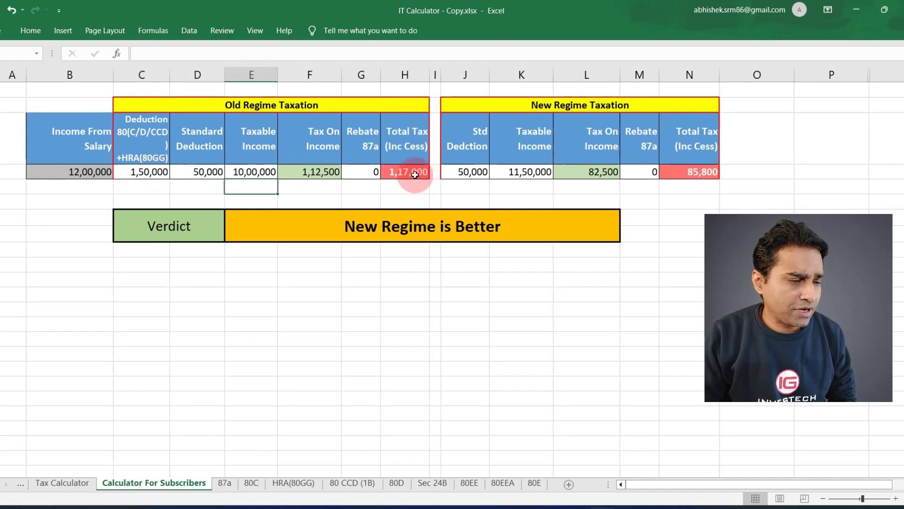
pyautogui.click(415, 175)
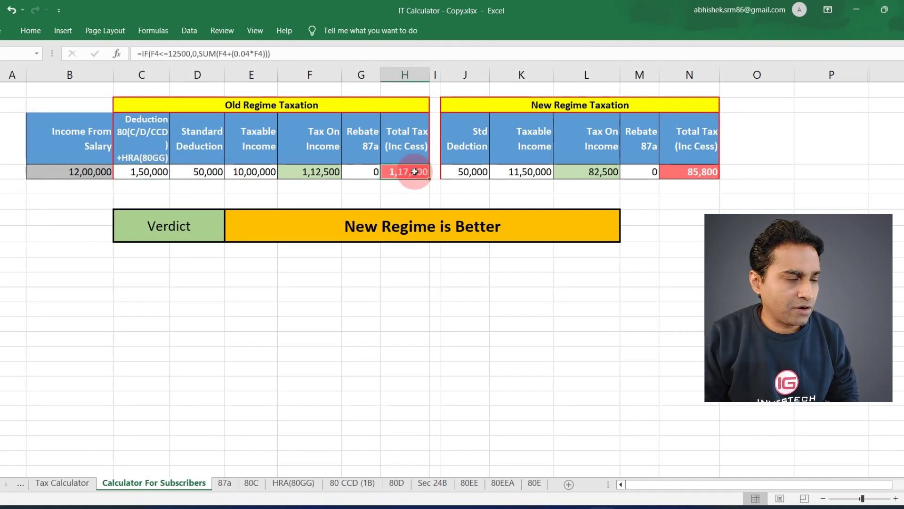
# - Set the income from salary to 1230000 on the Calculator For Subscribers sheet
pyautogui.click(83, 172)
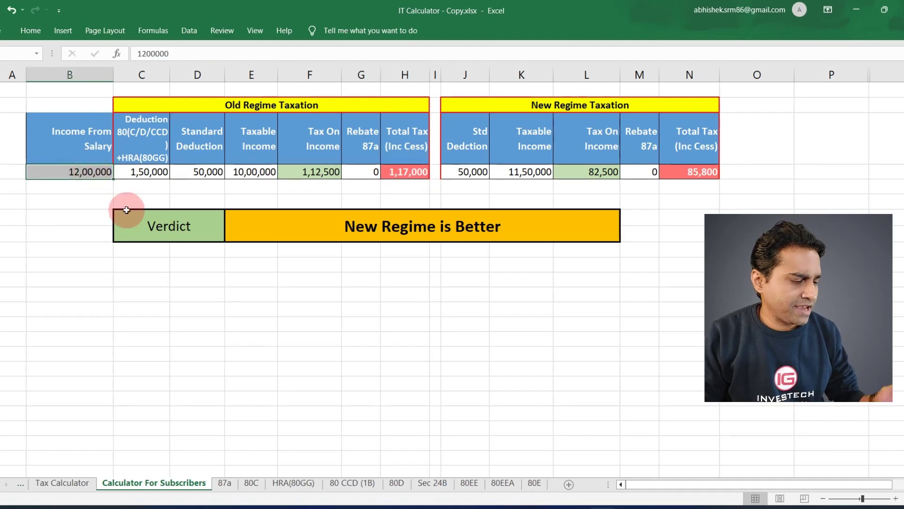
pyautogui.write('12')
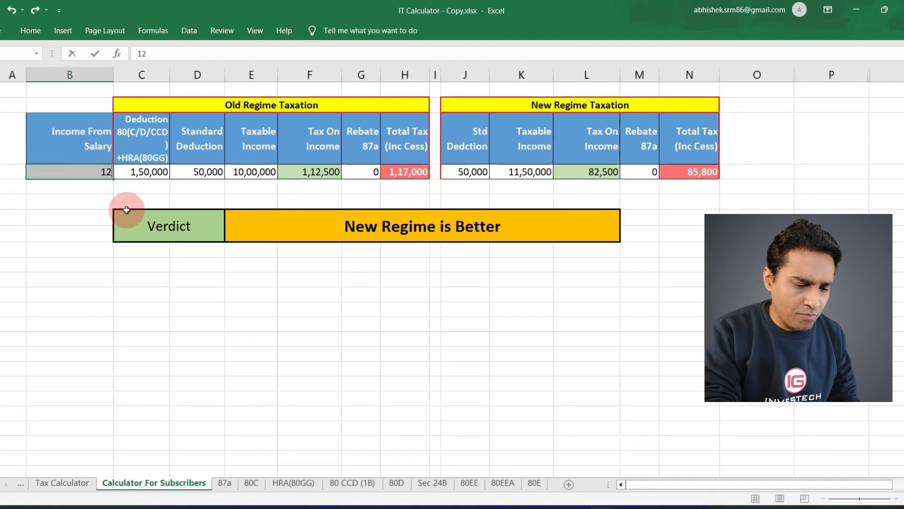
pyautogui.write('30000')
pyautogui.press('Tab')
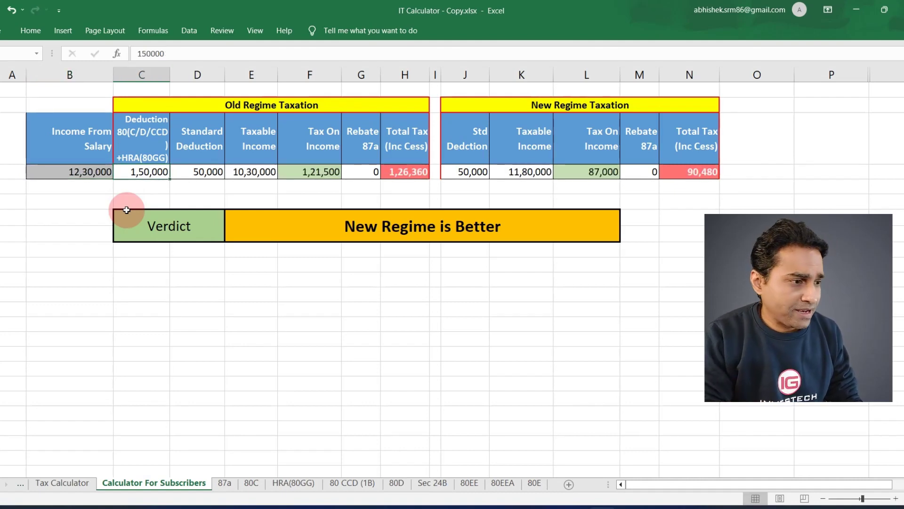
# - Set the old regime deduction to 400000 and check the total tax under both regimes
pyautogui.write('4,00,0')
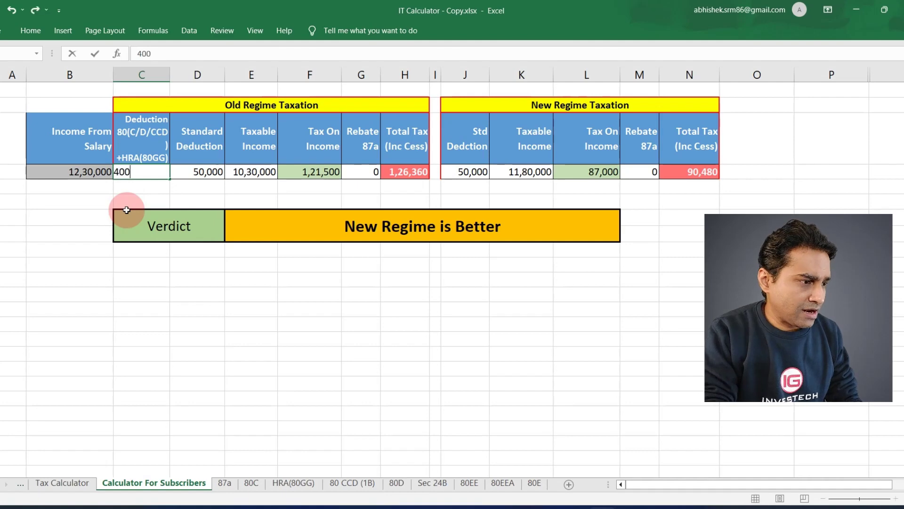
pyautogui.write('000')
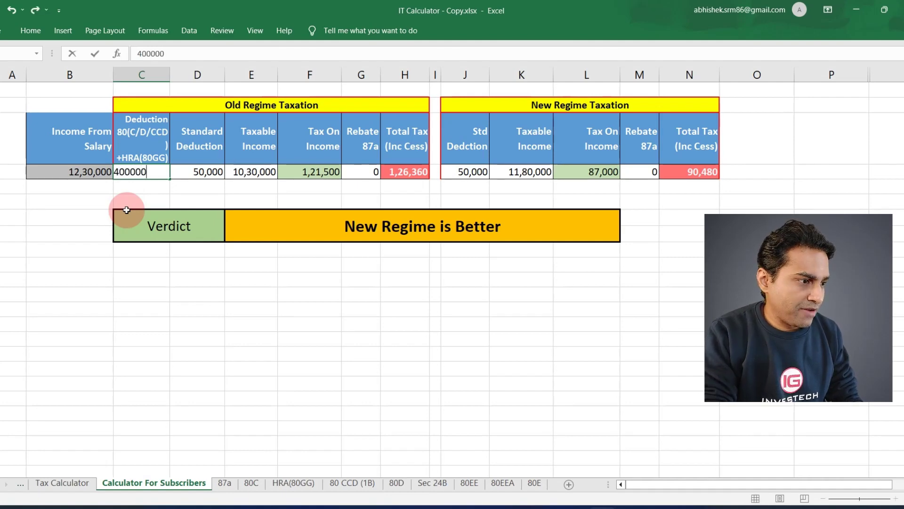
pyautogui.press('Tab')
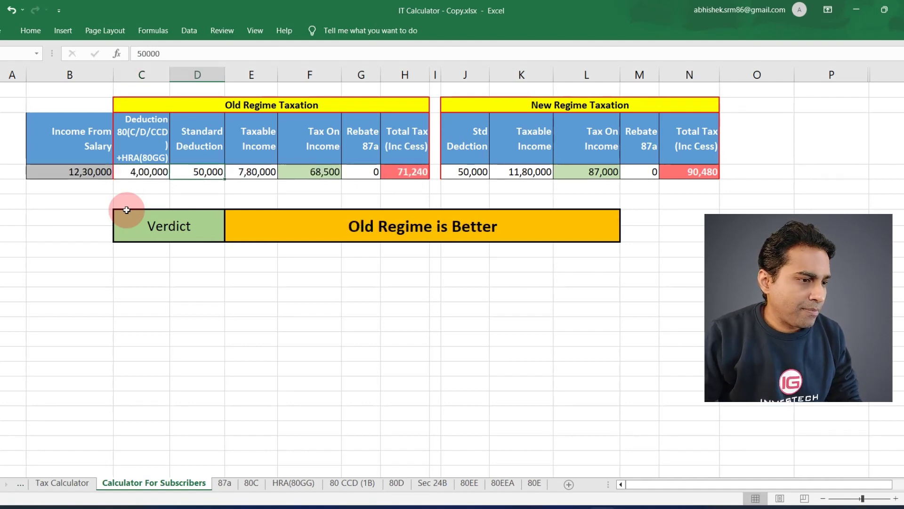
pyautogui.click(405, 172)
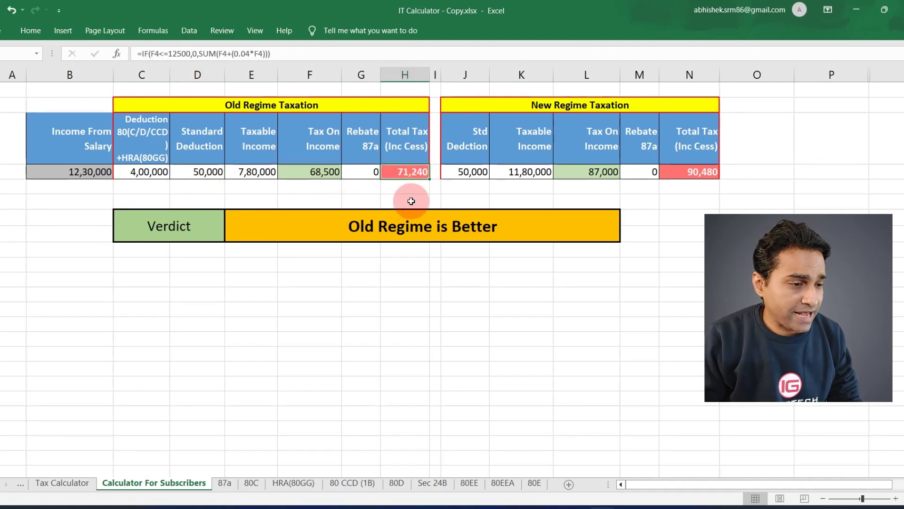
pyautogui.click(689, 172)
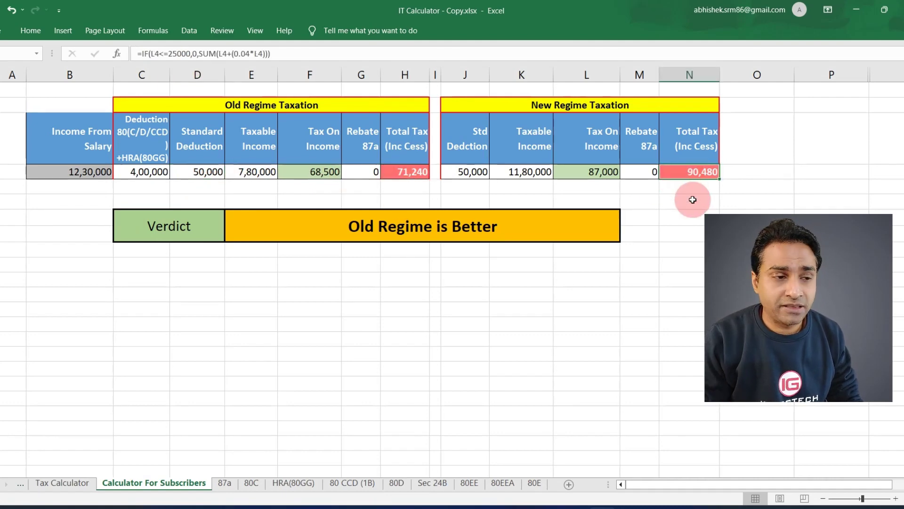
# - Revisit the comparison table on the Tax Calculator sheet and return to the Calculator For Subscribers sheet
pyautogui.click(62, 483)
pyautogui.scroll(3, 292, 325)
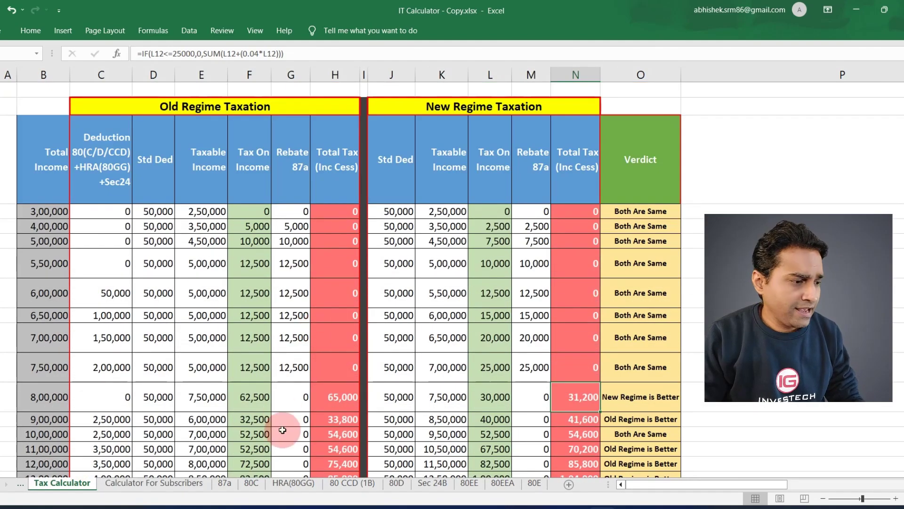
pyautogui.click(132, 483)
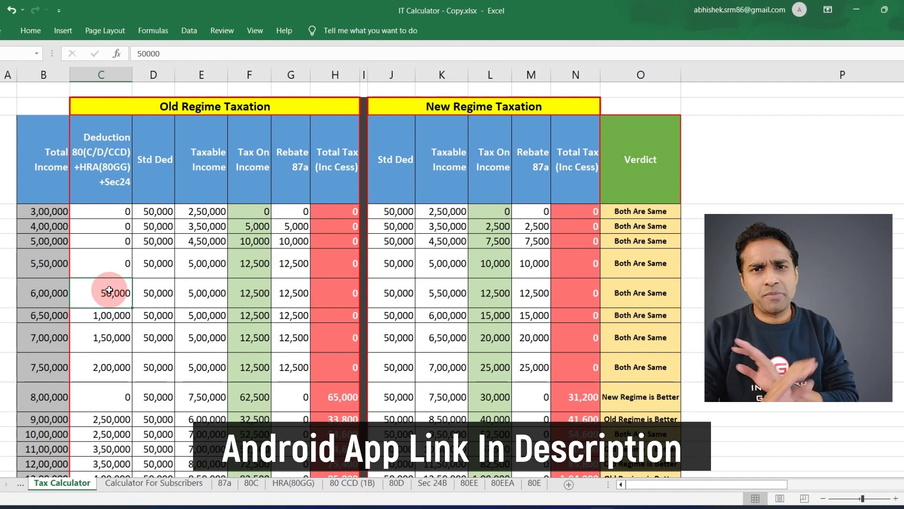
pyautogui.hotkey('ctrl', 'pagedown')
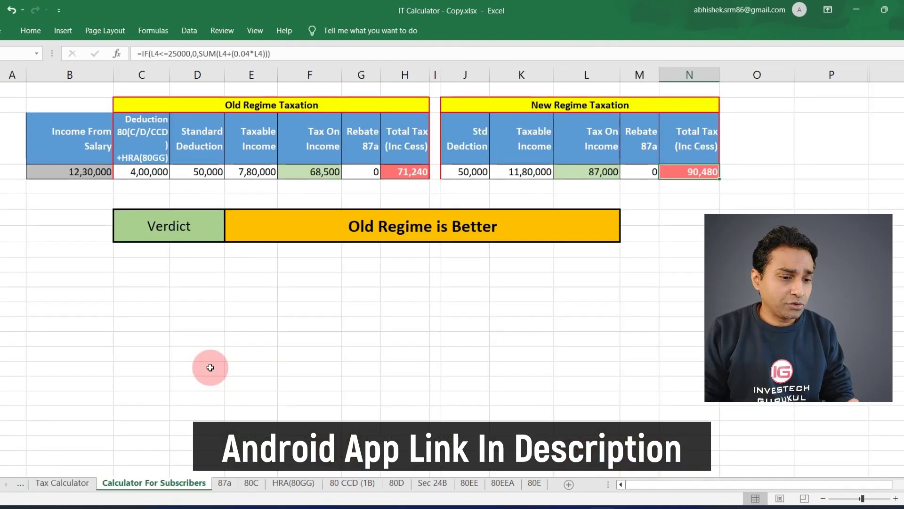